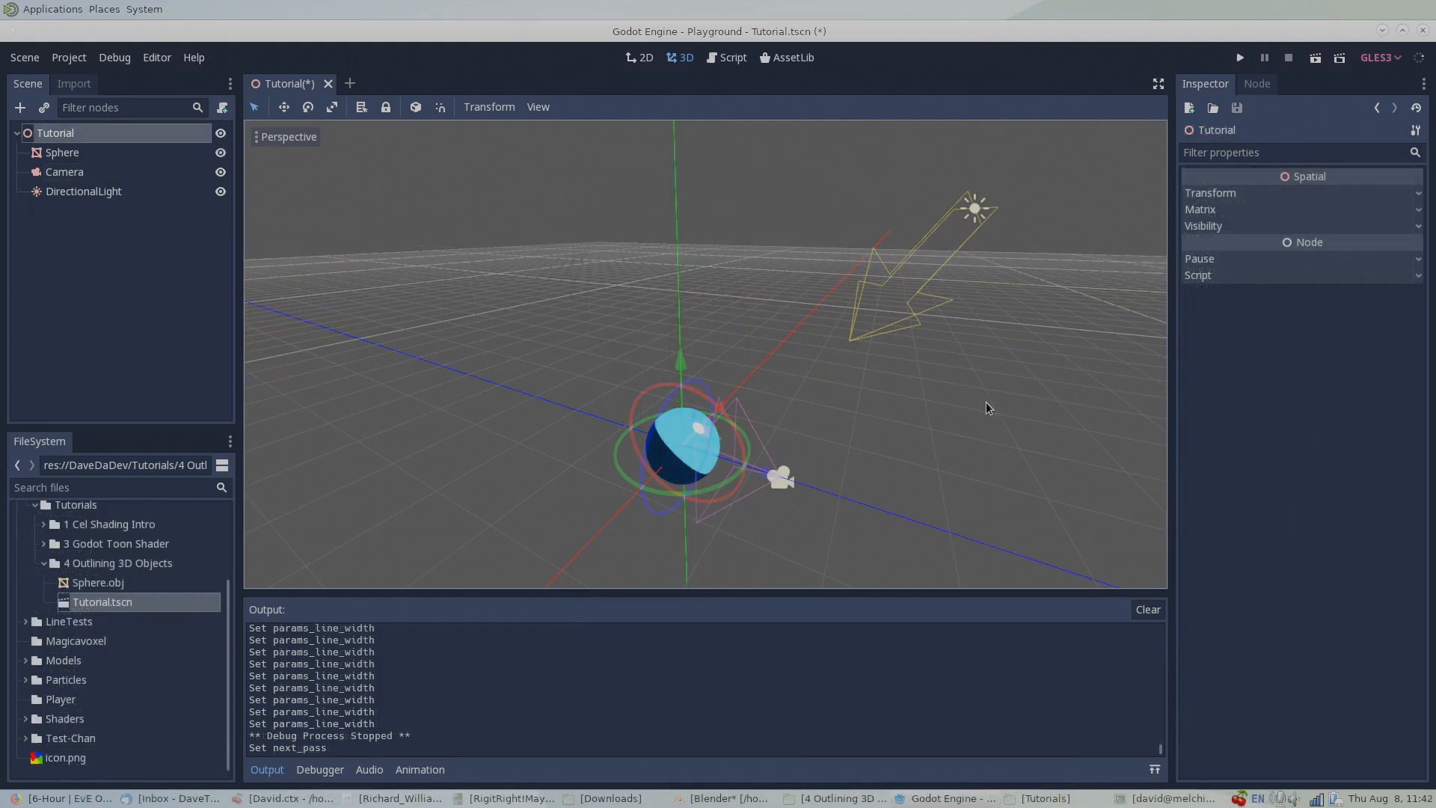
Step: Run the Tutorial scene to preview the cel-shaded sphere without an outline, and close the preview window
key("F6")
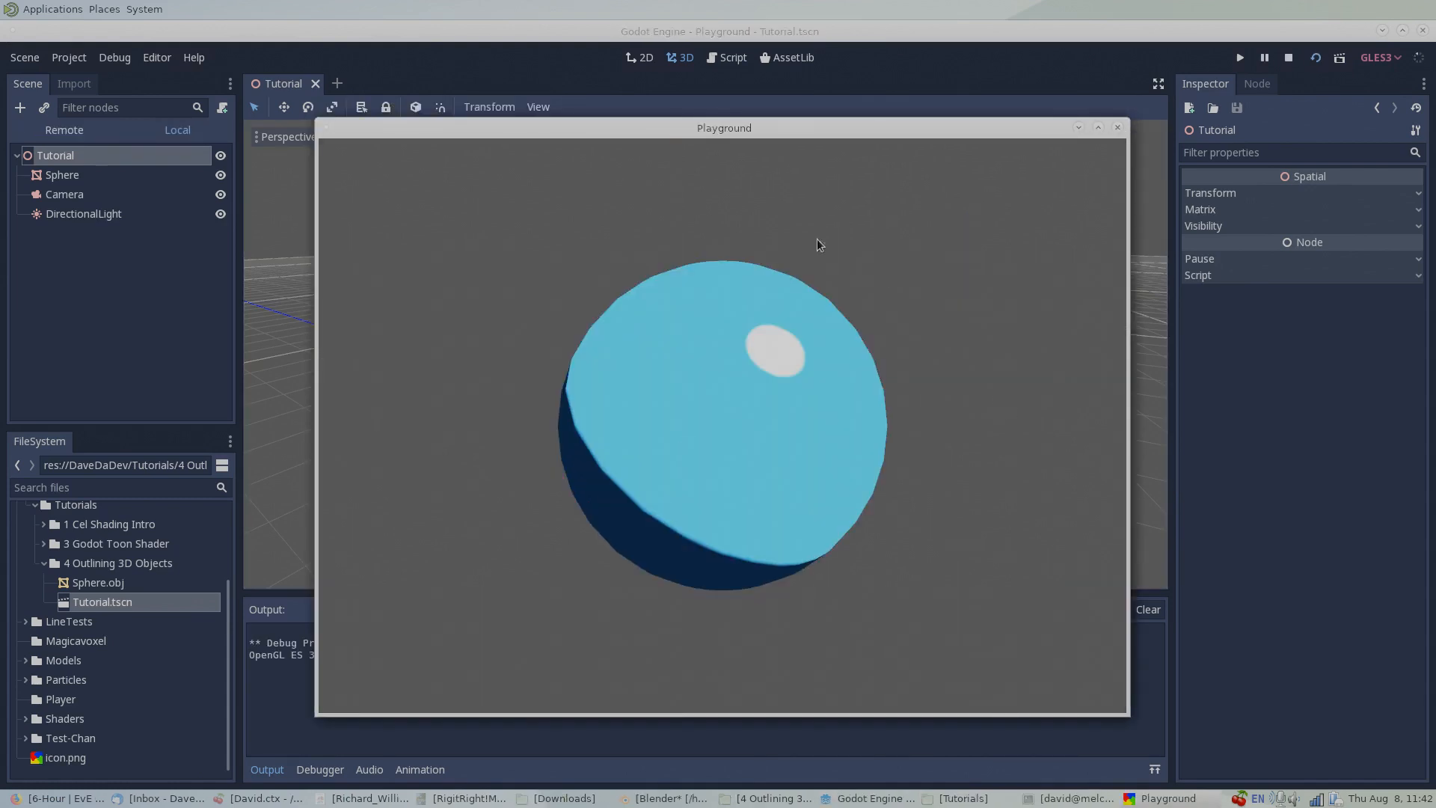
left_click(1118, 129)
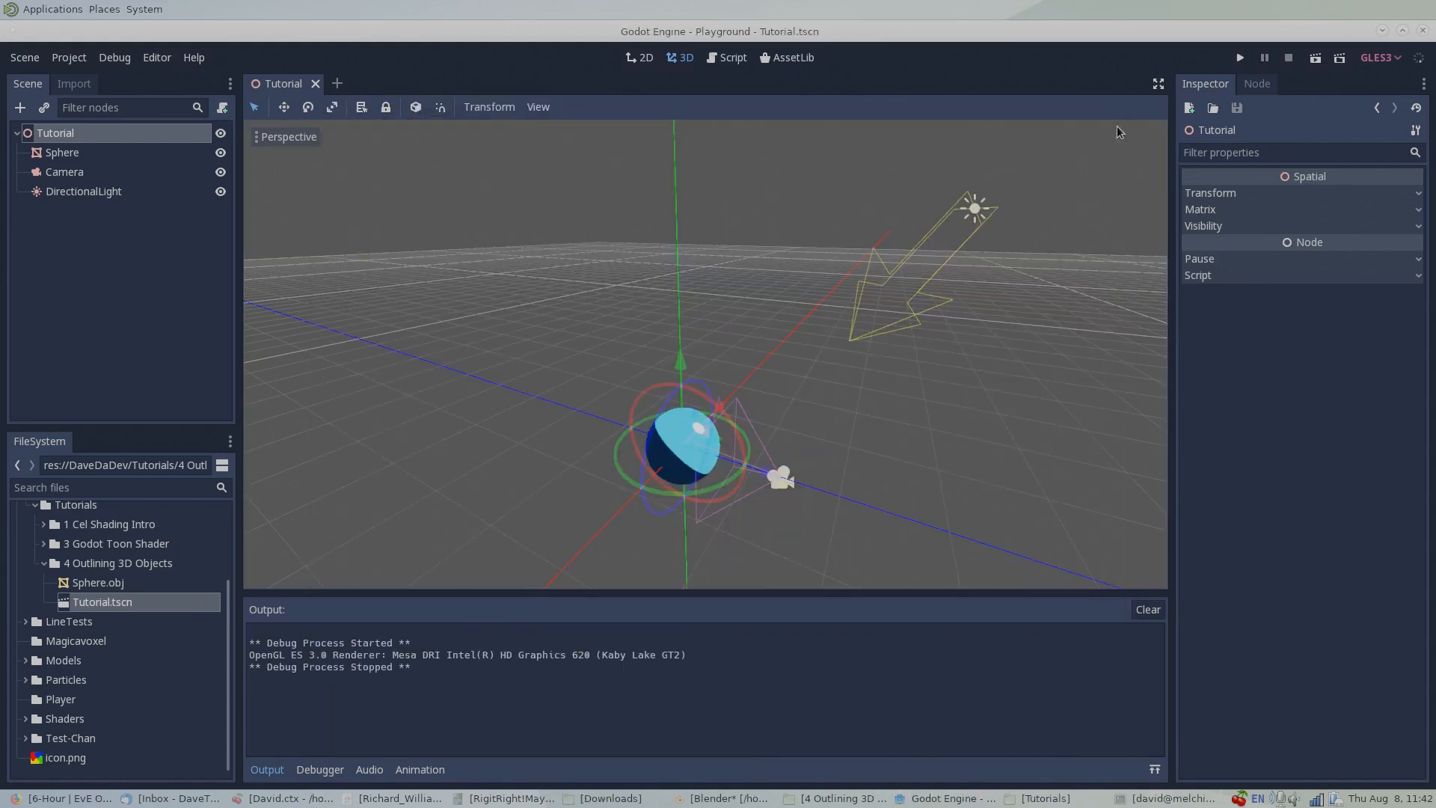
Step: Add a new SpatialMaterial as the Next Pass of the Sphere's material
left_click(74, 157)
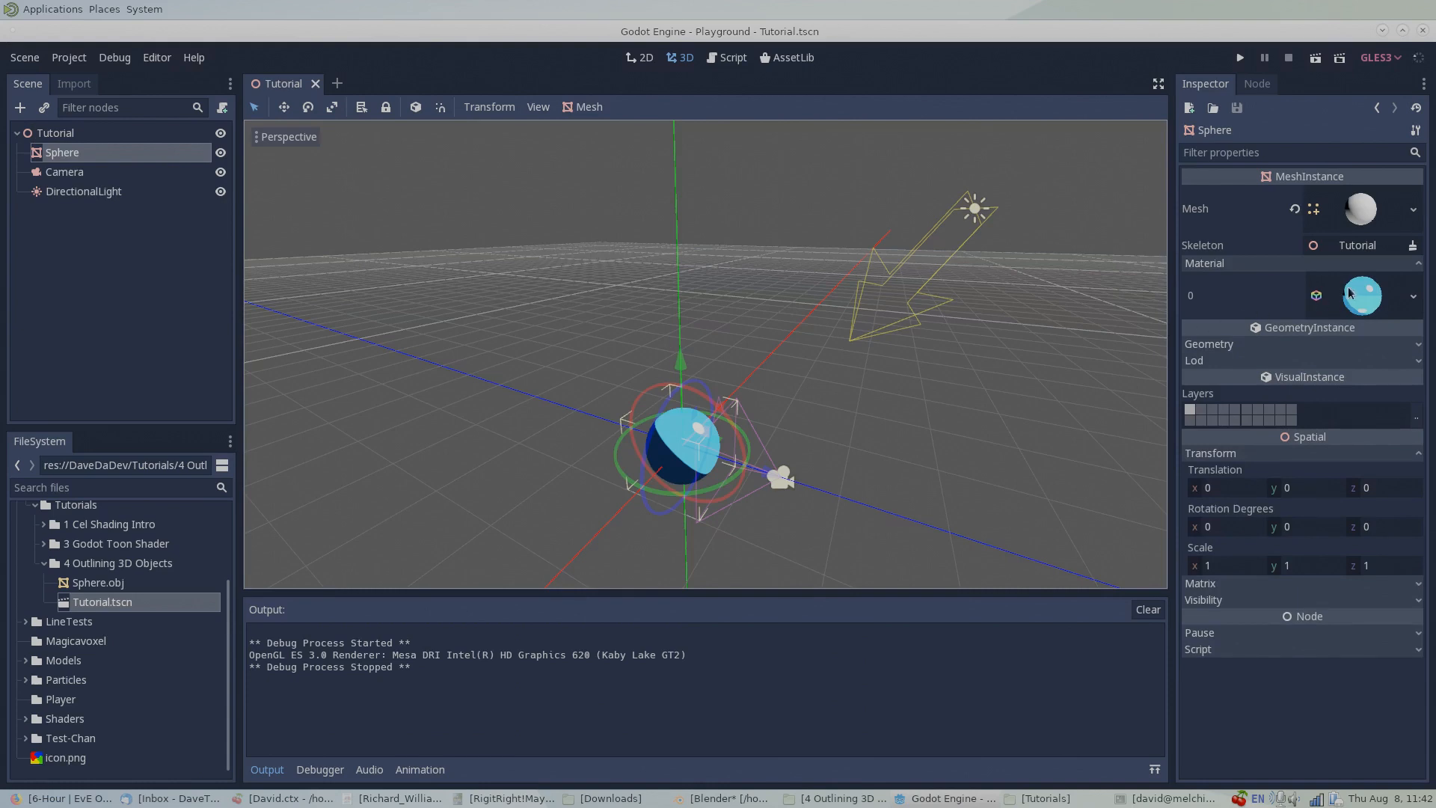
left_click(1353, 292)
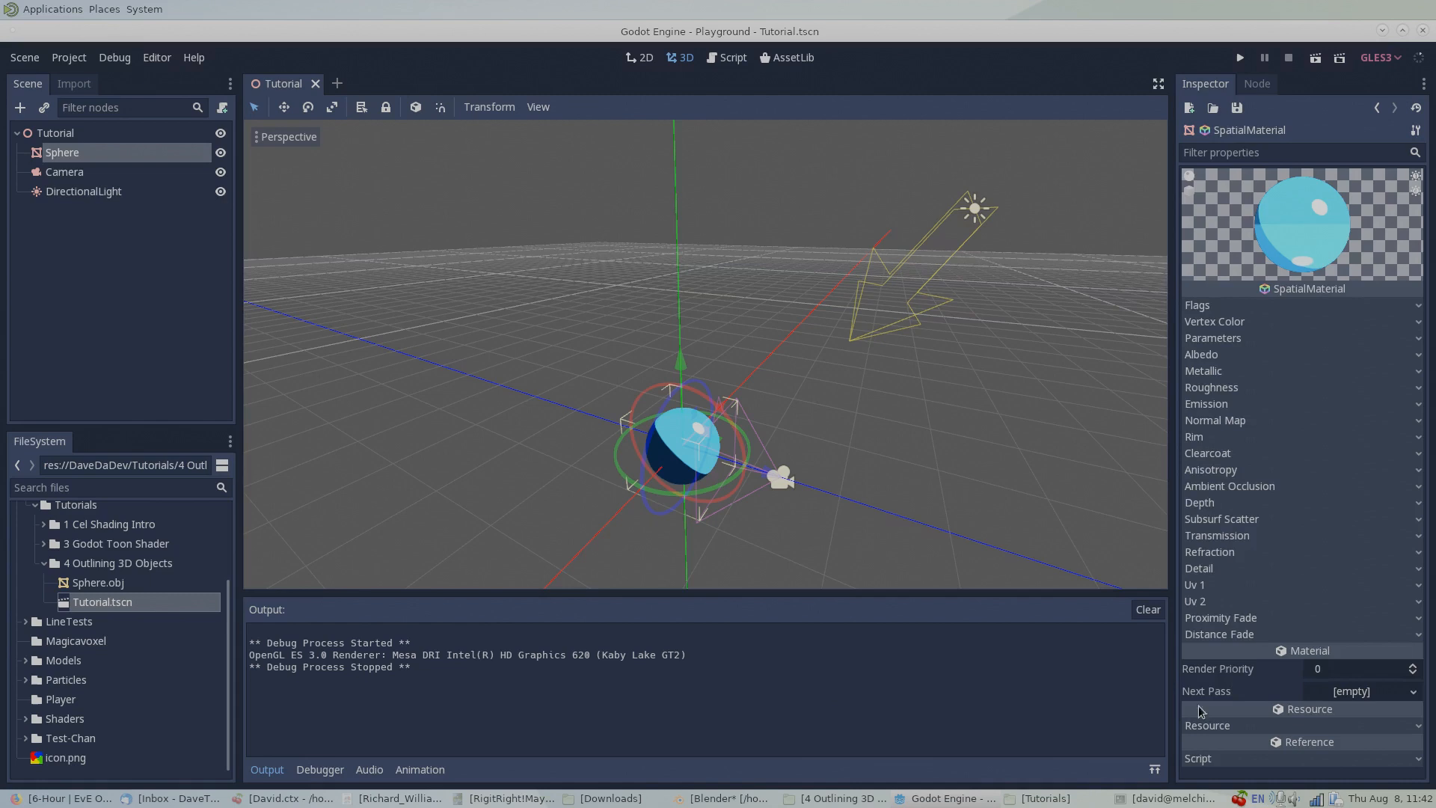
left_click(1360, 693)
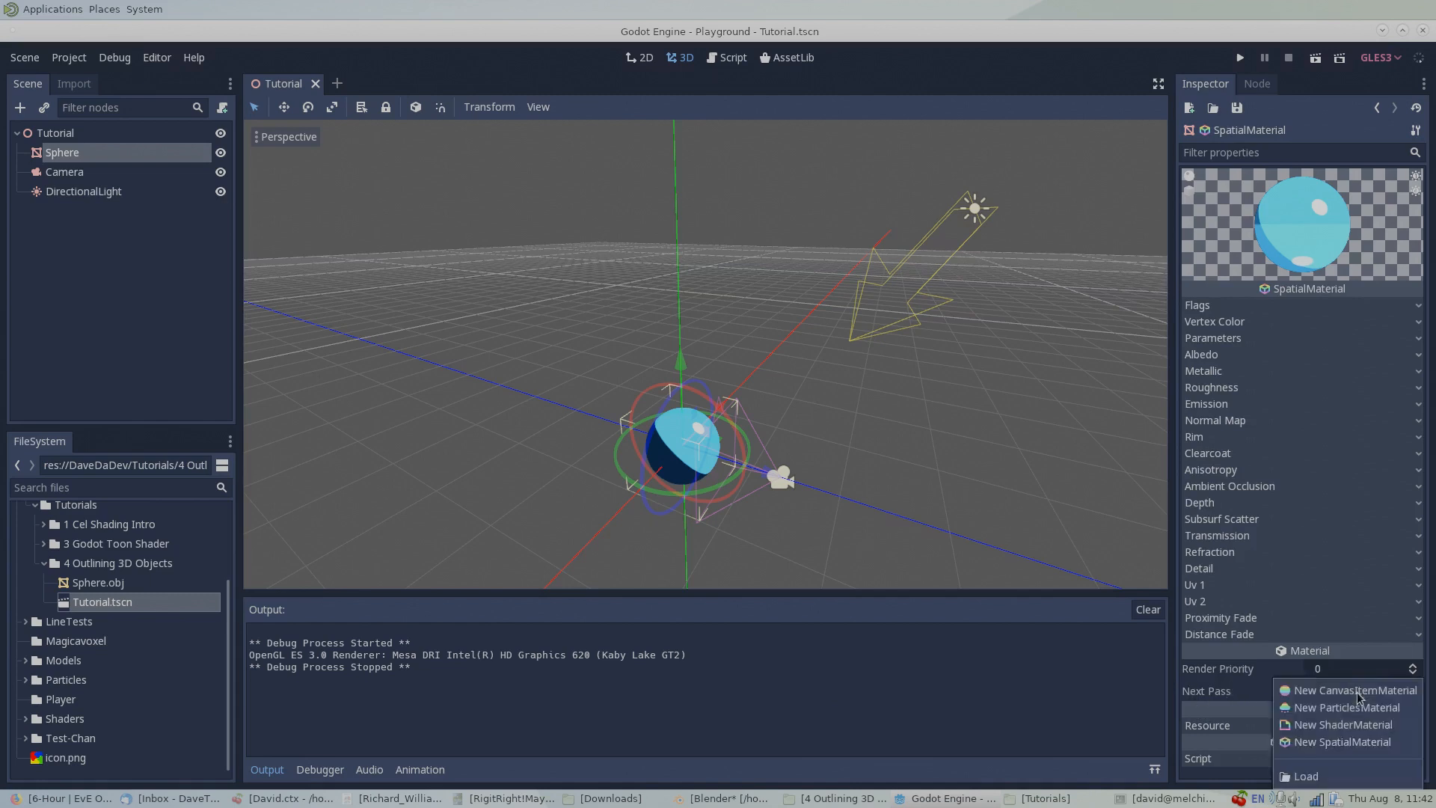
left_click(1334, 742)
Step: Run the scene and arrange the editor and the running game window side by side
left_click_drag(1093, 32, 0, 267)
key("F5")
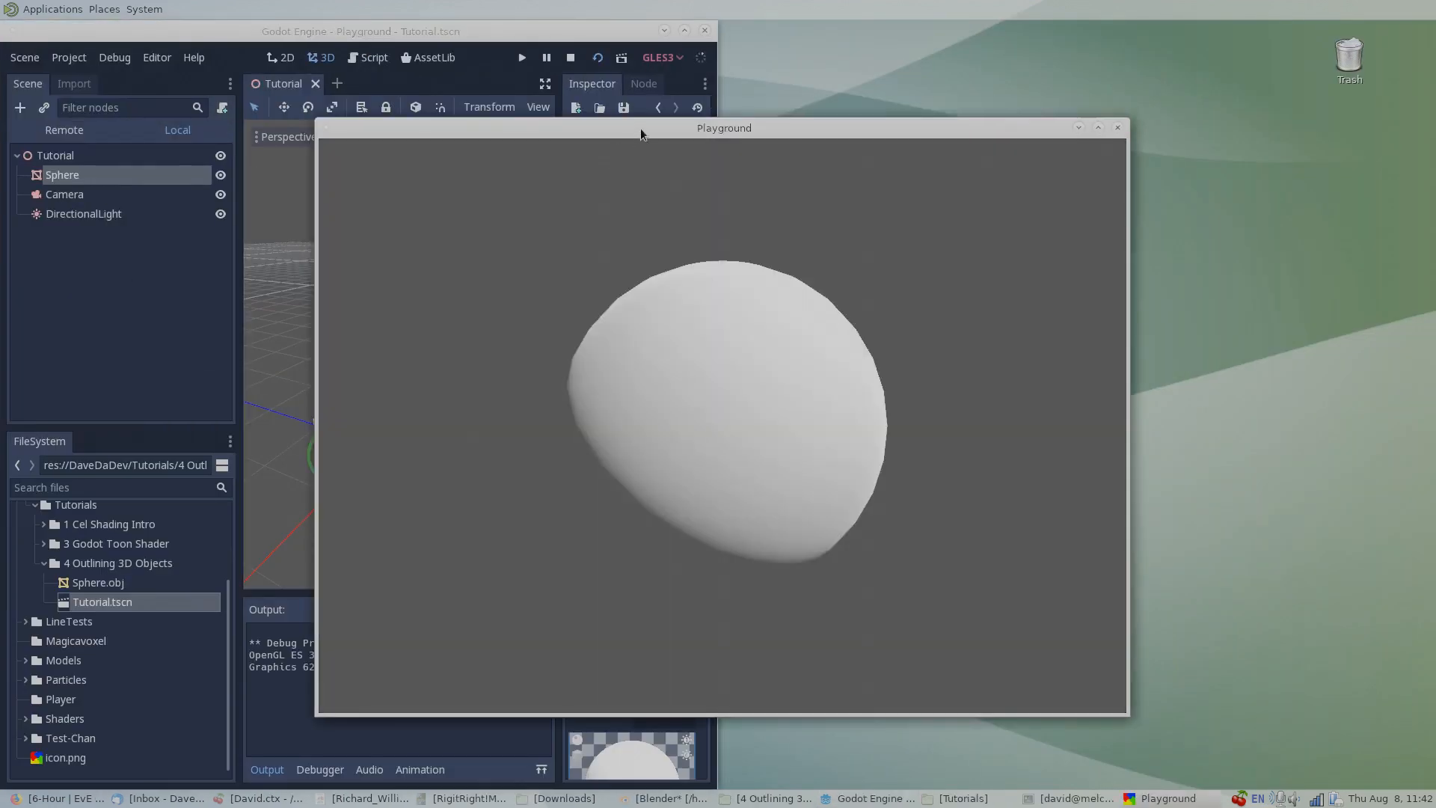
left_click_drag(641, 134, 1434, 194)
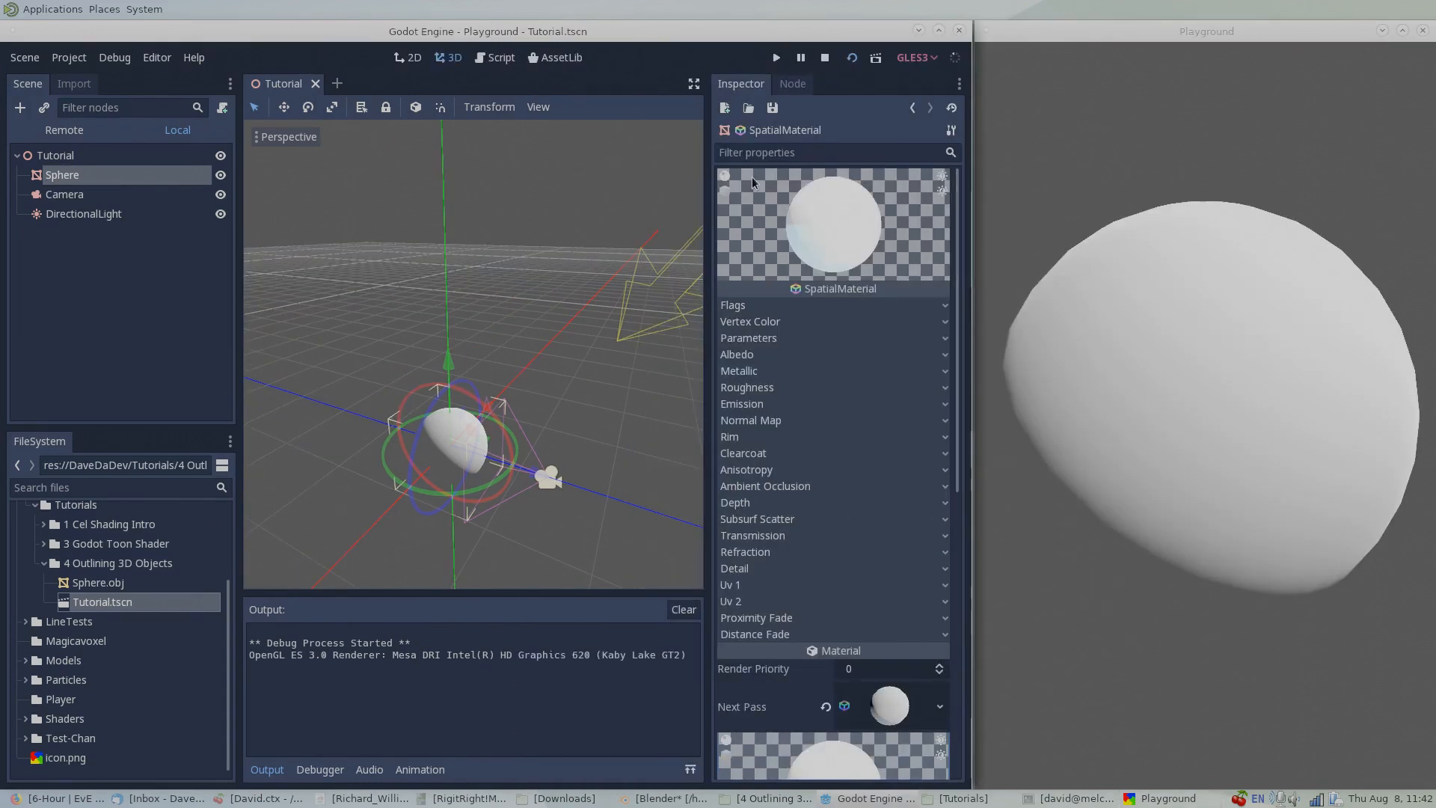
Step: Enable the Unshaded flag on the Sphere's next-pass material
scroll(830, 468, "down", 6)
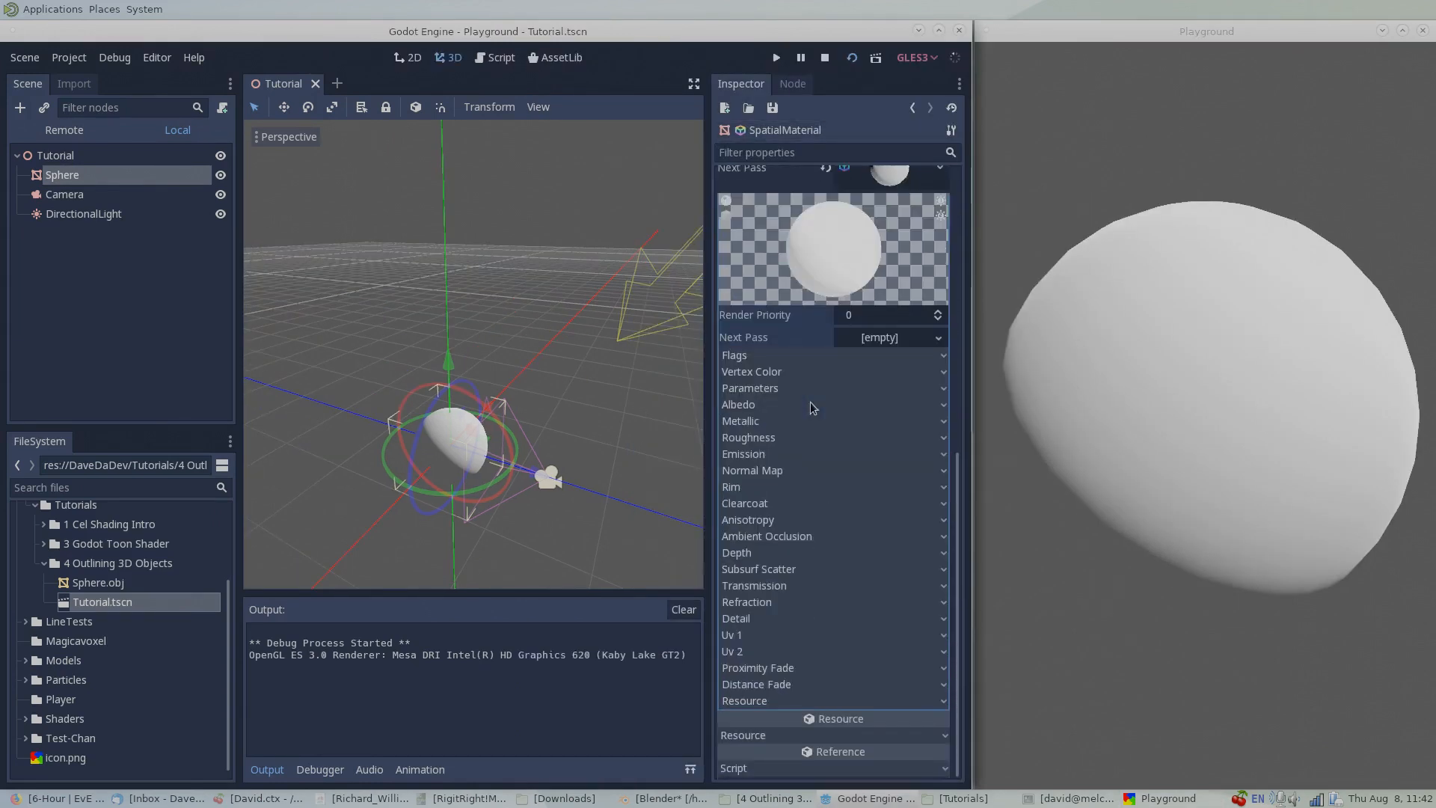
left_click(794, 358)
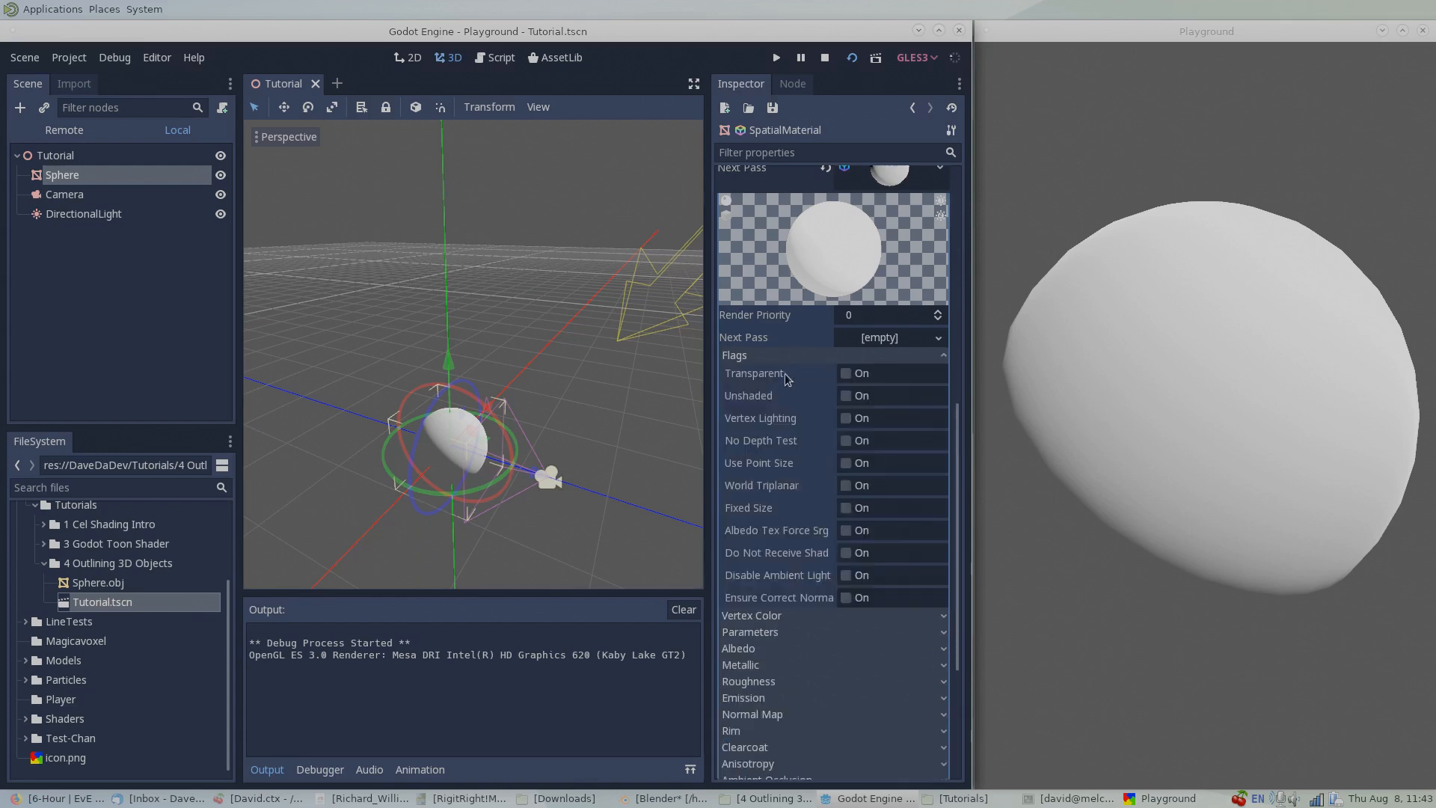
left_click(847, 397)
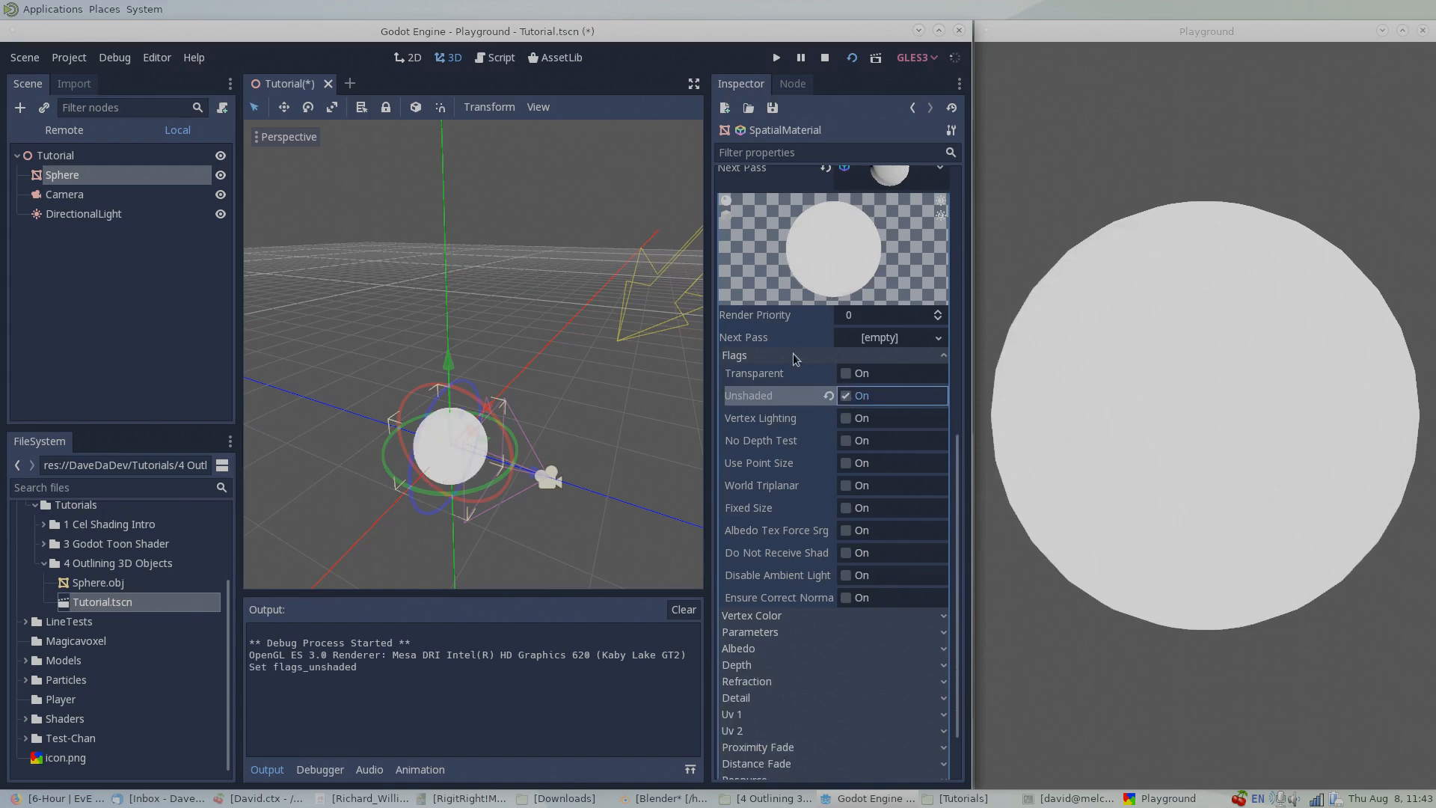
left_click(793, 356)
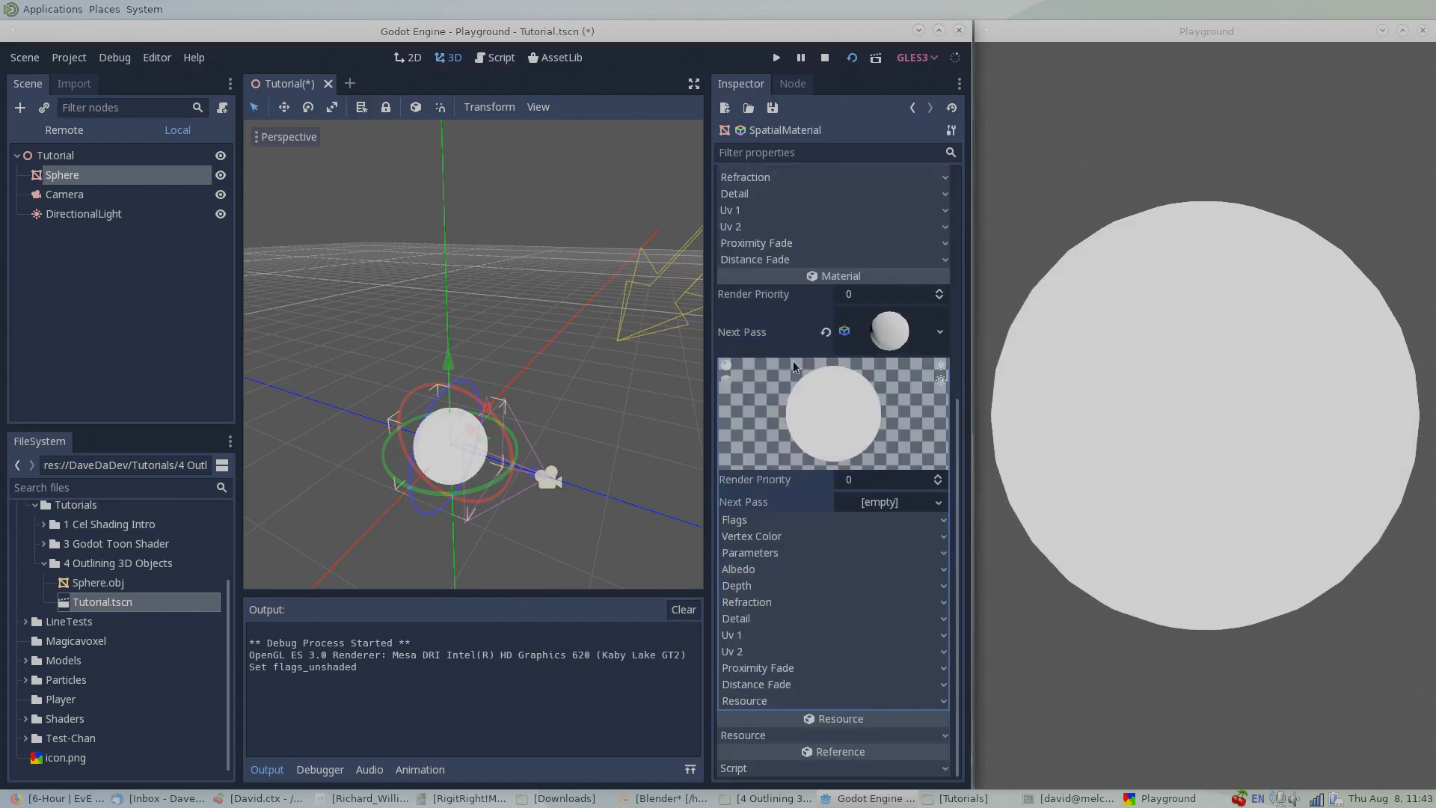
Step: Set the next-pass material's Cull Mode to Front in its parameters
left_click(762, 555)
scroll(817, 460, "down", 3)
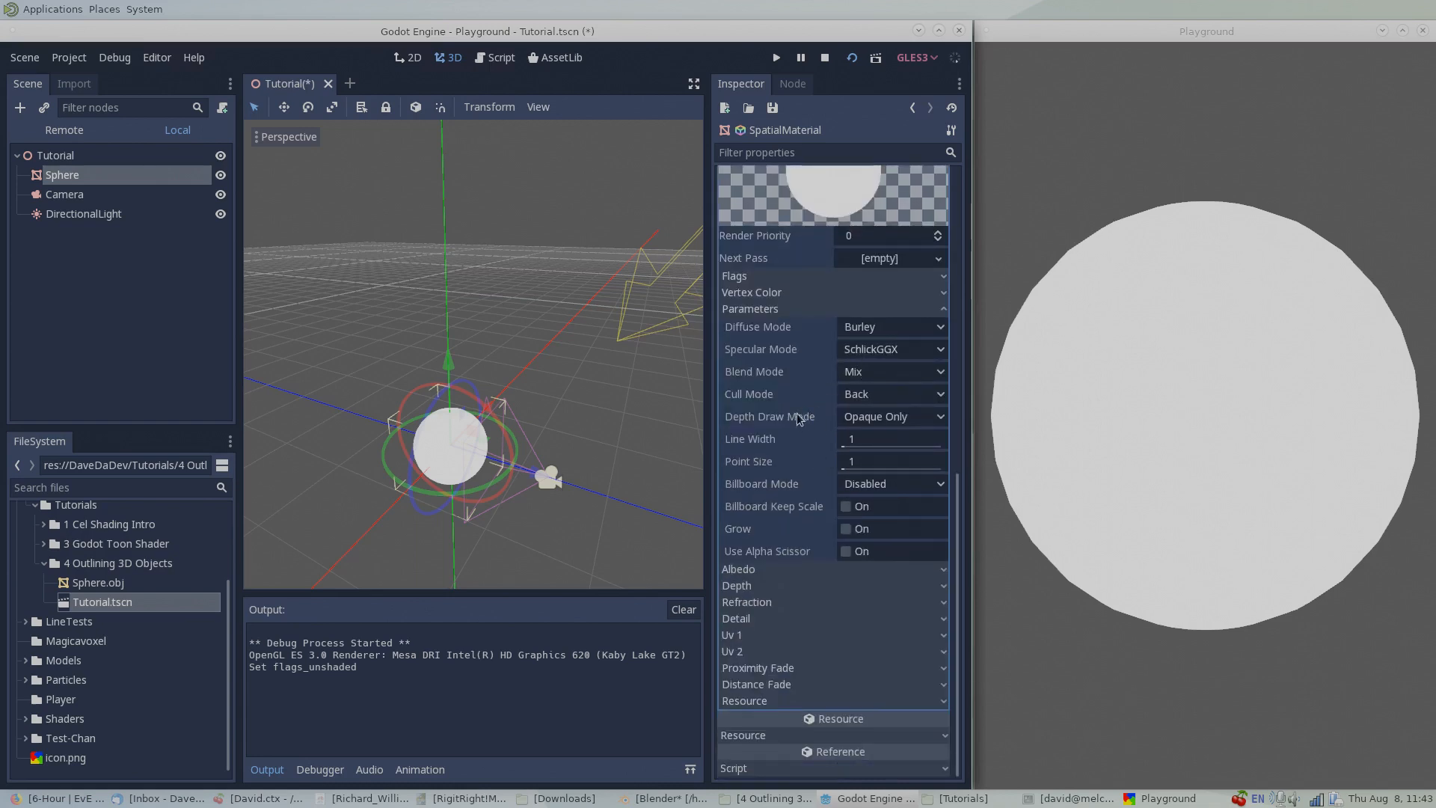
left_click(892, 397)
left_click(870, 435)
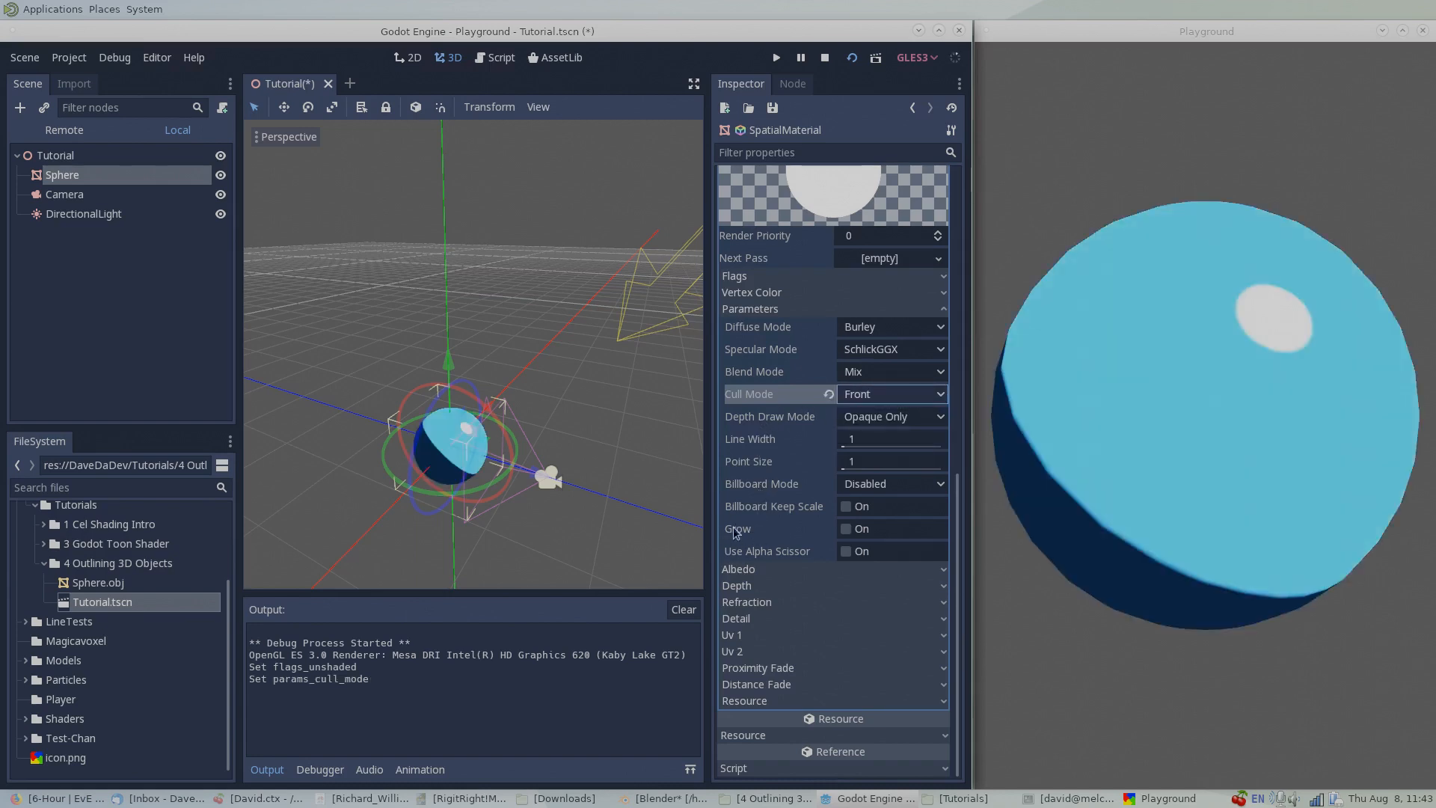
Step: Enable Grow on the next-pass material with a Grow Amount of 0.02
left_click(847, 529)
left_click(864, 549)
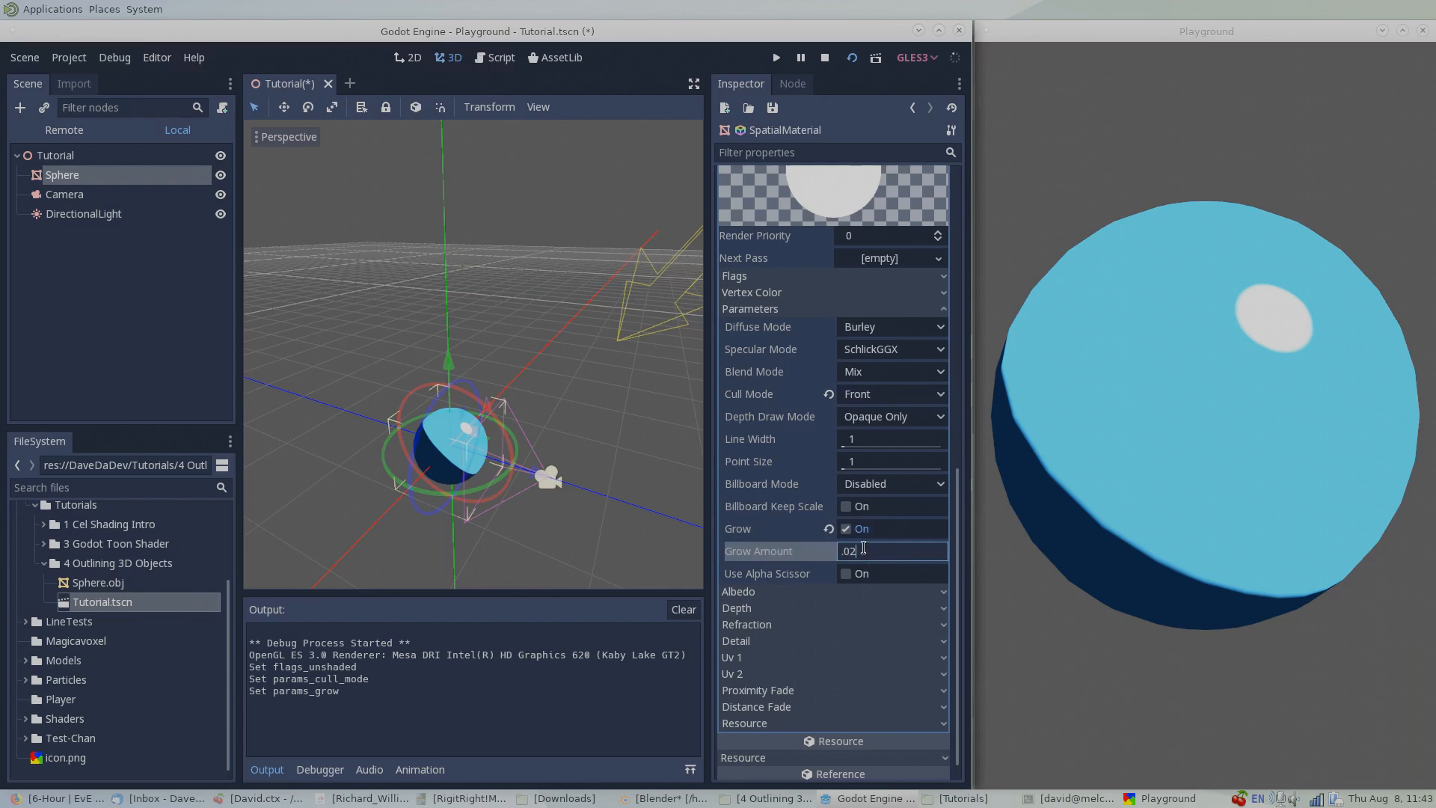
type(".02")
key("Return")
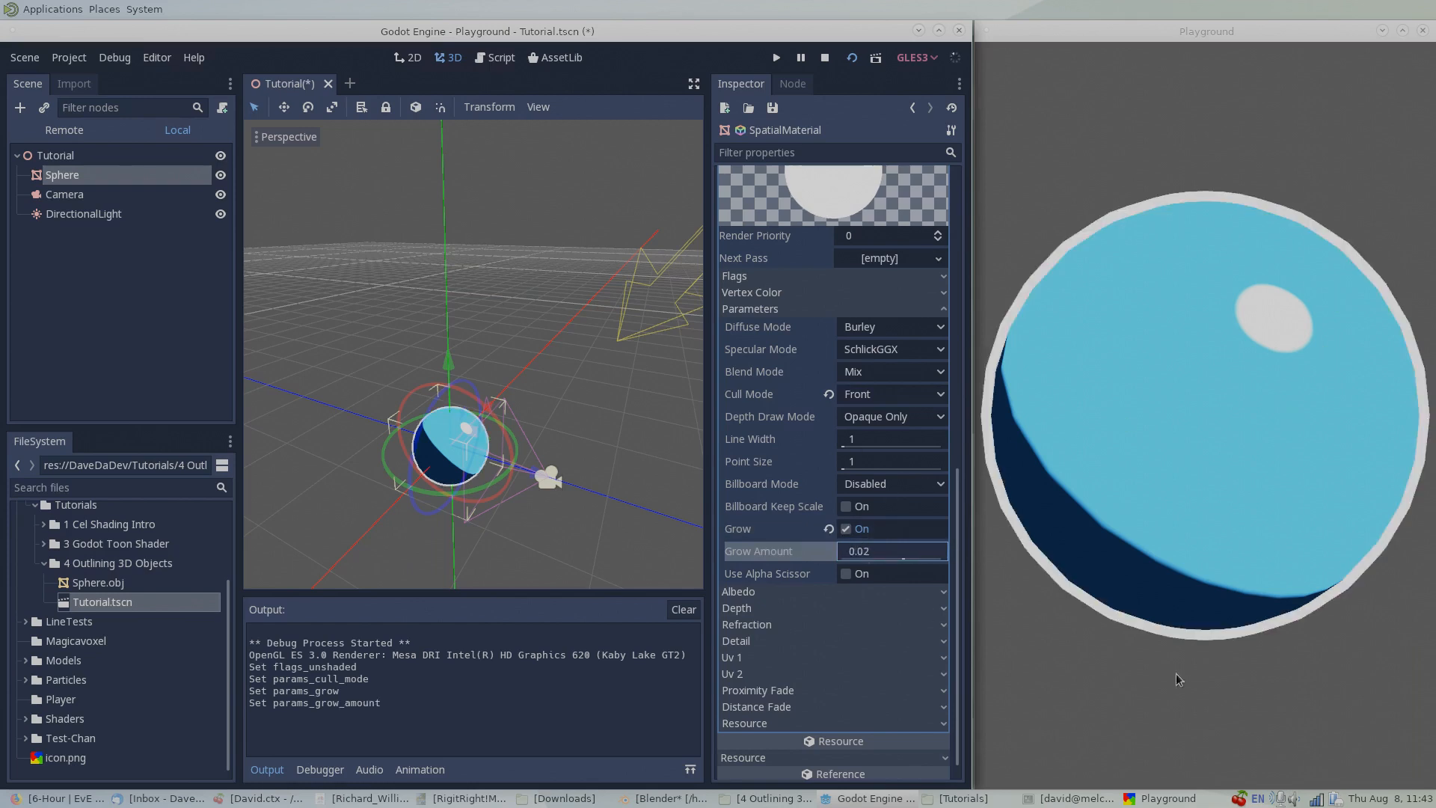
left_click(802, 311)
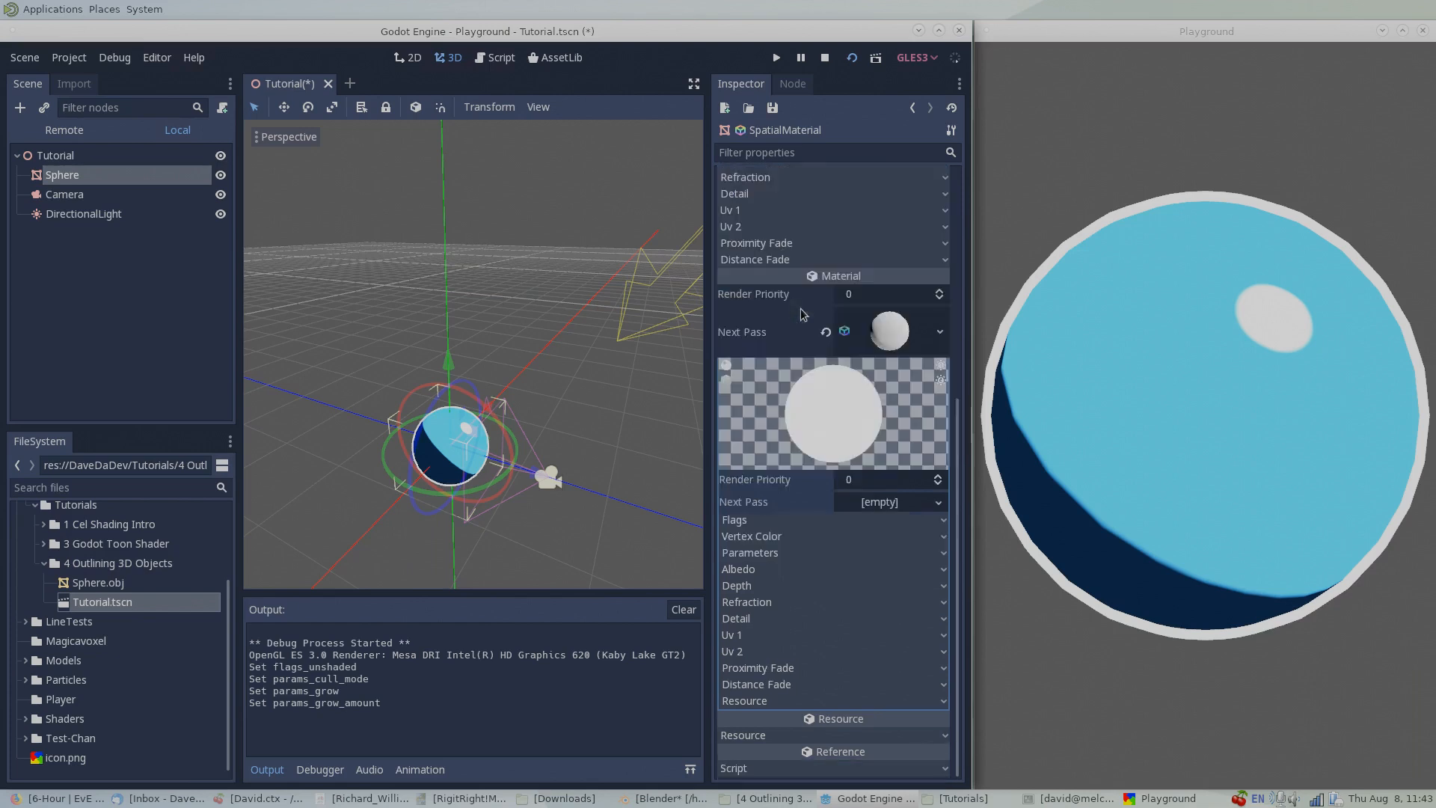
Step: Set the next-pass material's albedo color to black (000000) for the outline
left_click(748, 570)
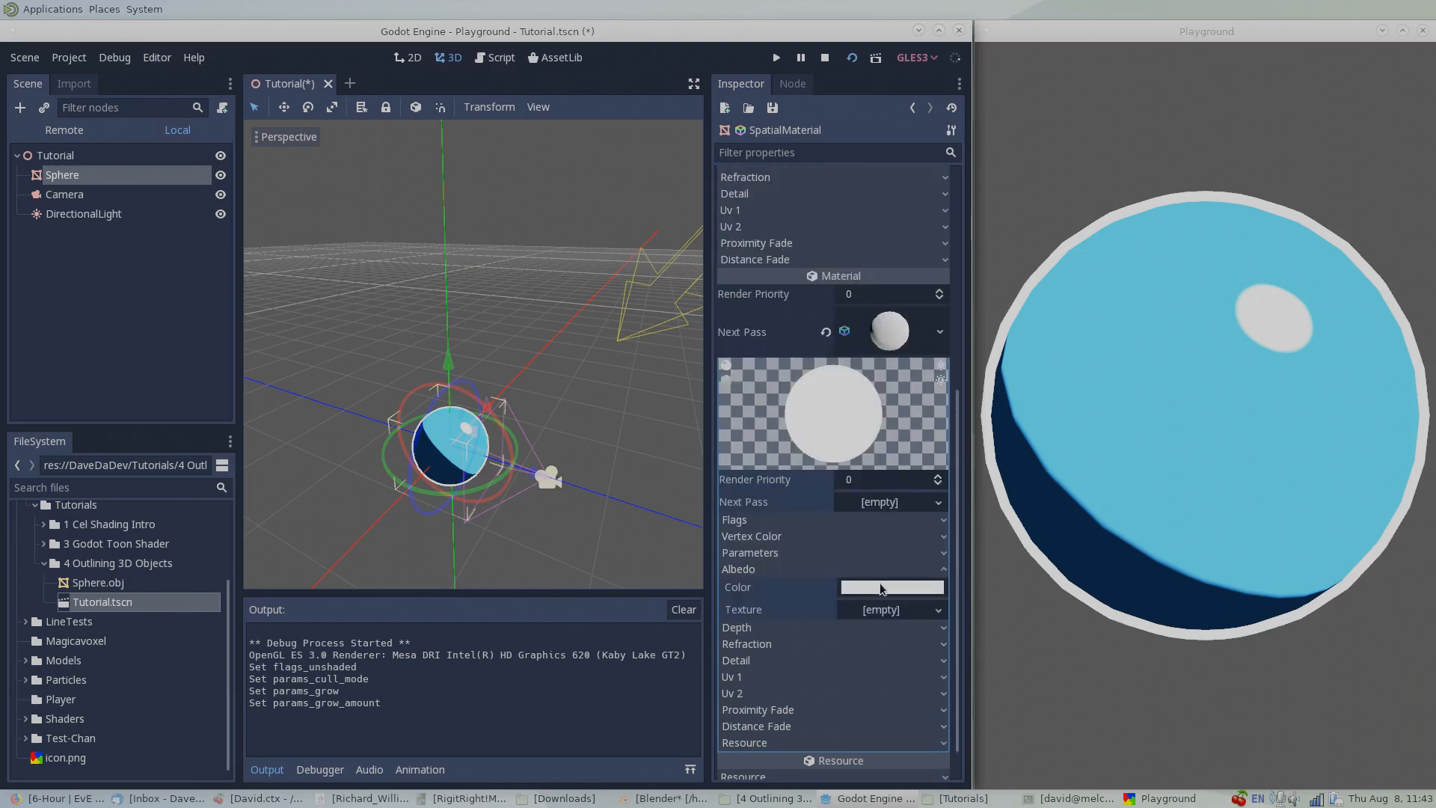
left_click(881, 588)
left_click_drag(793, 380, 785, 471)
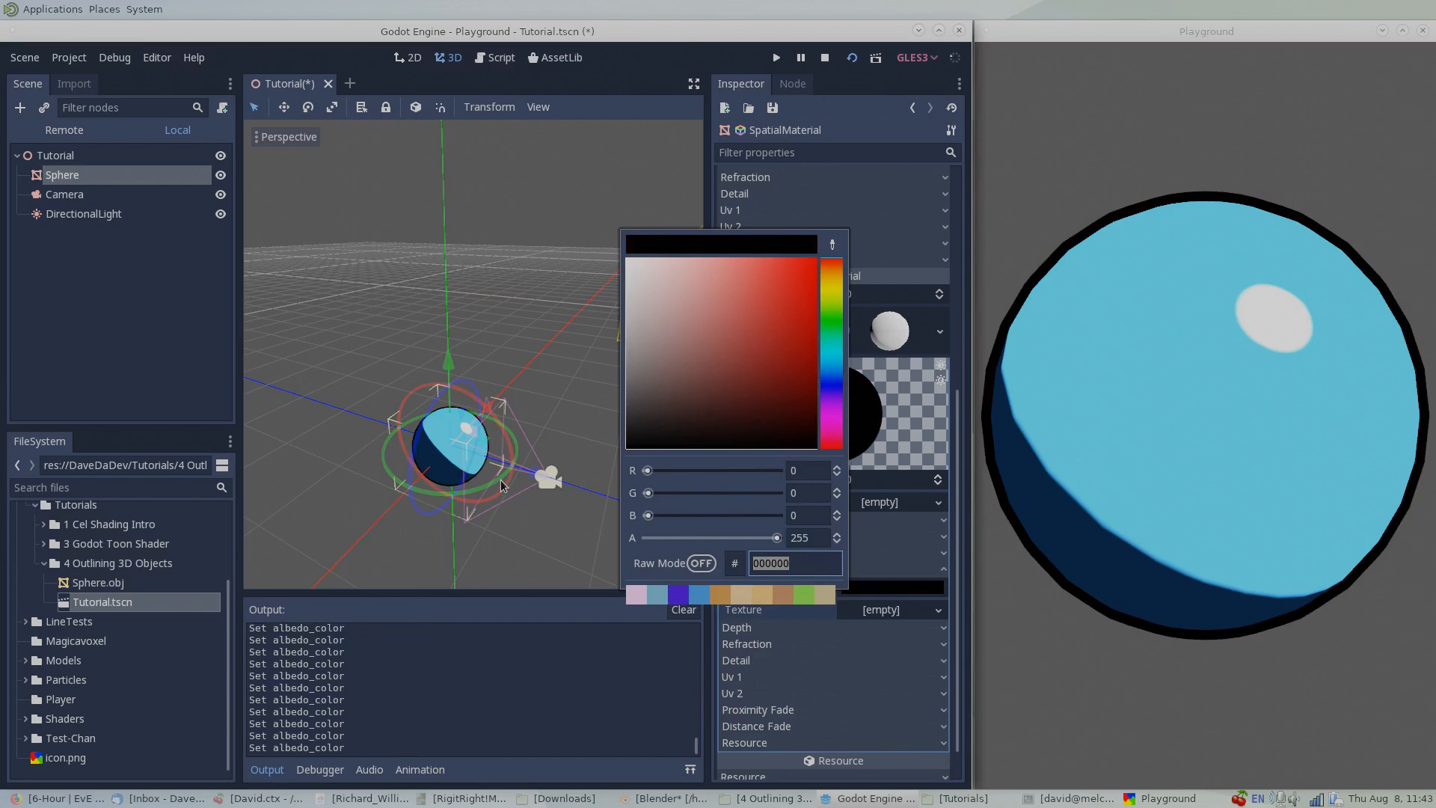
left_click(388, 272)
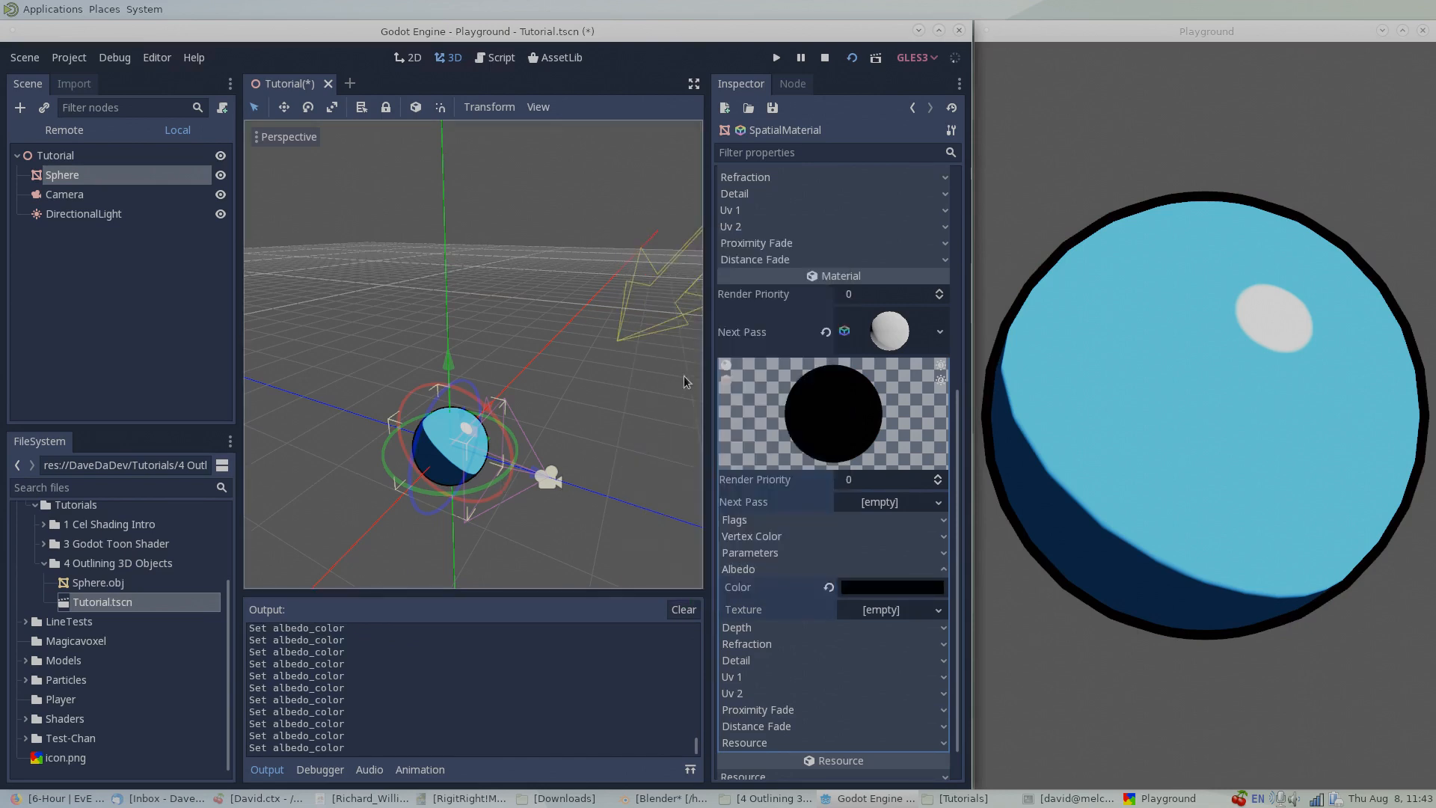
left_click(801, 570)
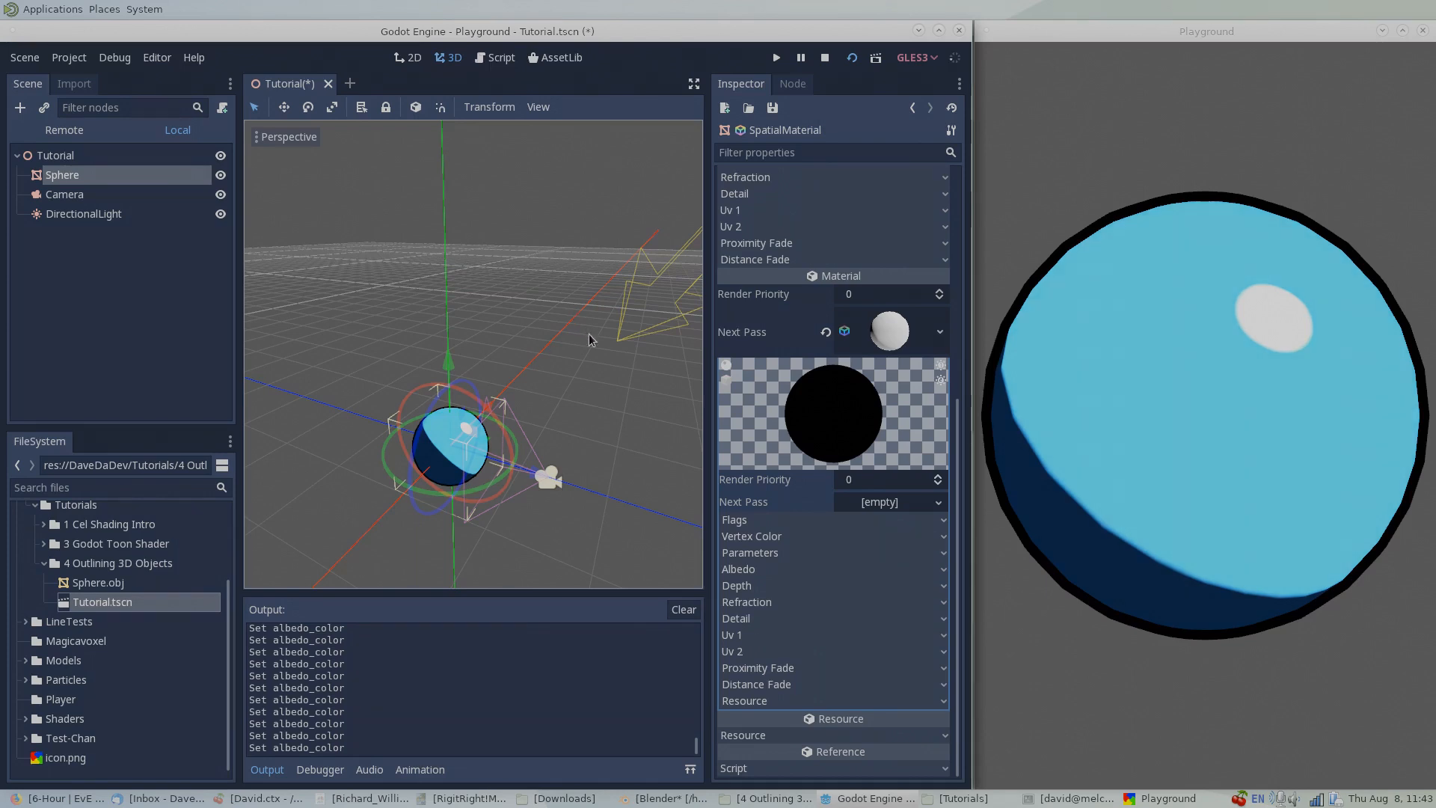
Step: Toggle the outline material's Unshaded flag off and on to compare the effect, leaving it on
left_click(783, 522)
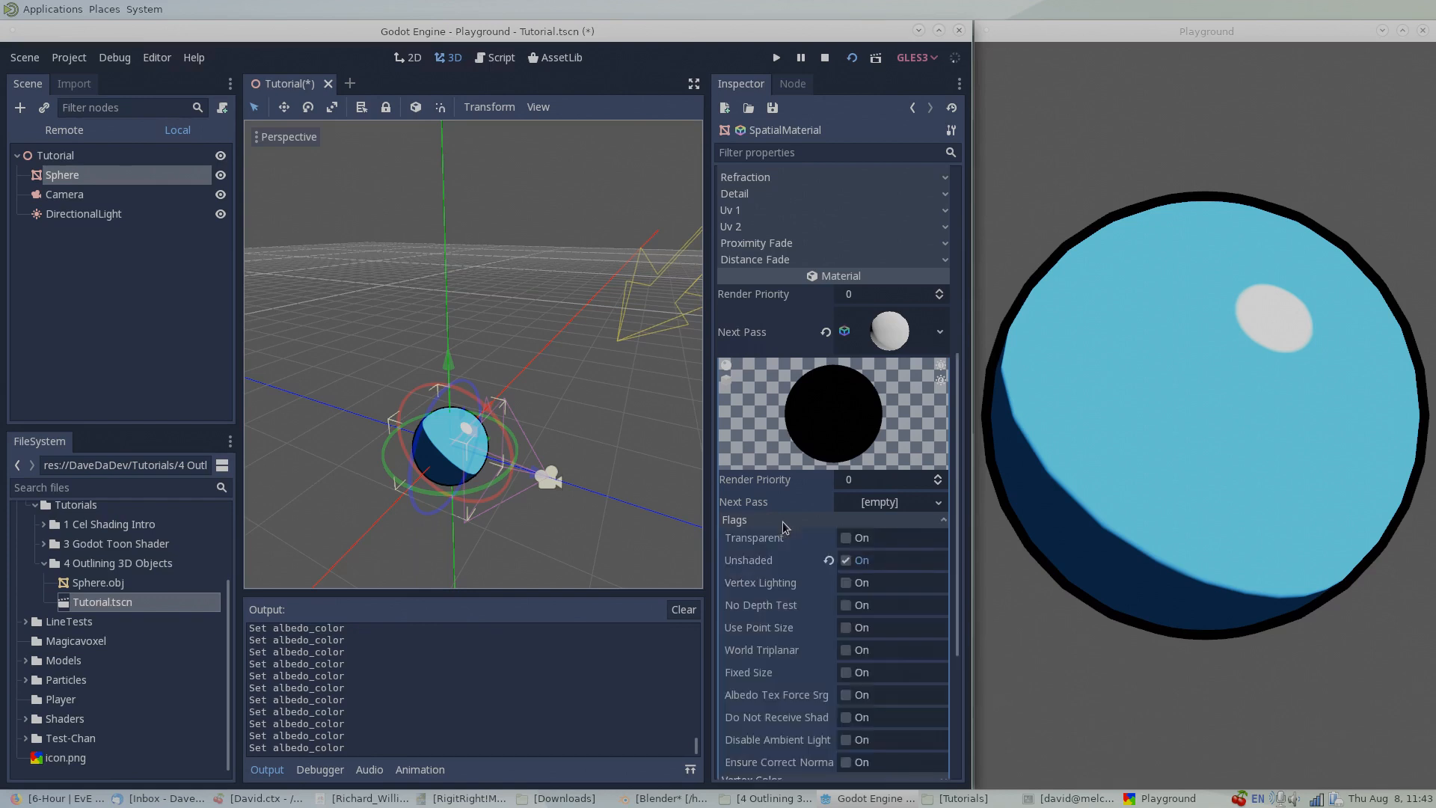
double_click(847, 562)
left_click(846, 561)
left_click(846, 561)
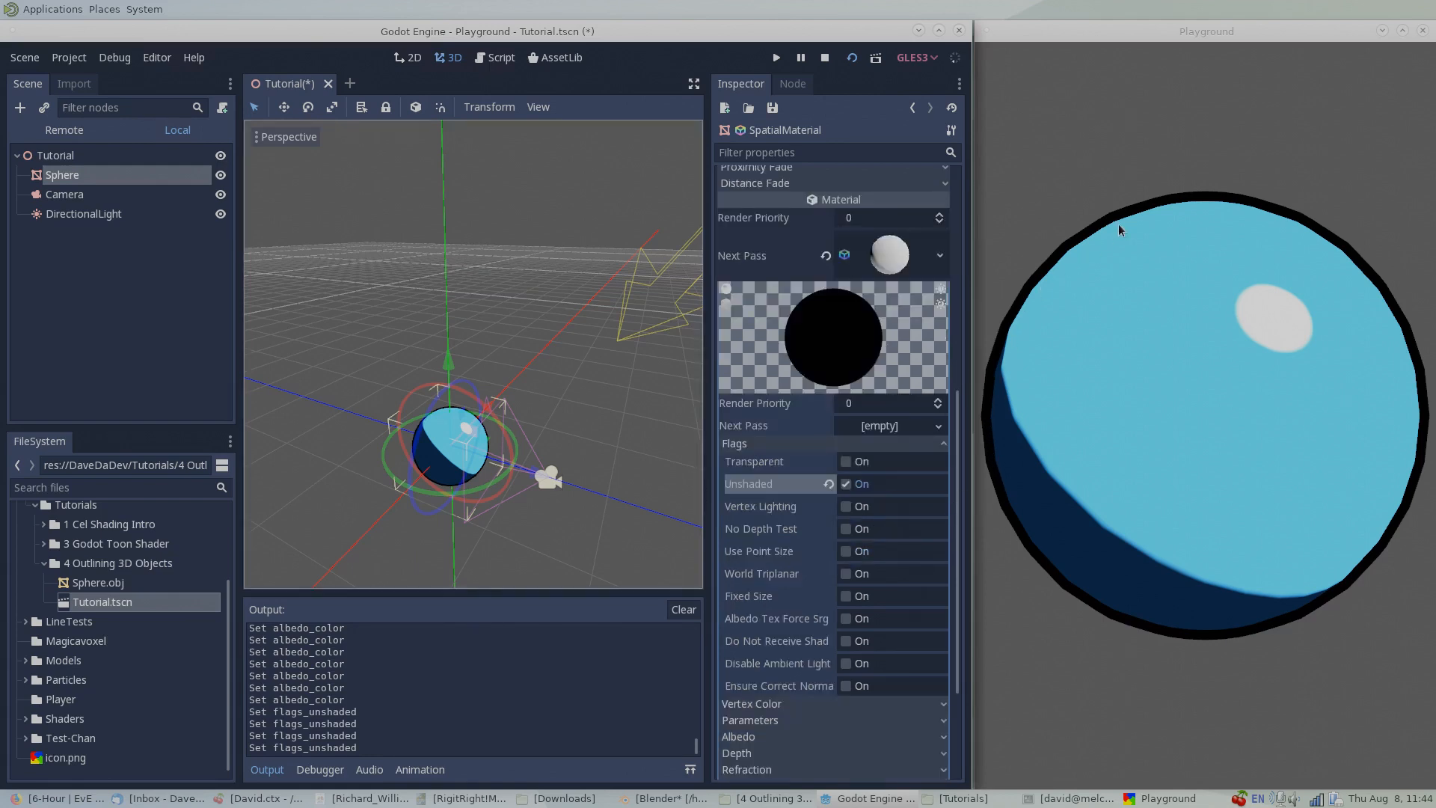
left_click(902, 446)
Step: Switch the outline material's Cull Mode between Back and Front for comparison, ending on Front, and try adjusting its Grow Amount
left_click(761, 555)
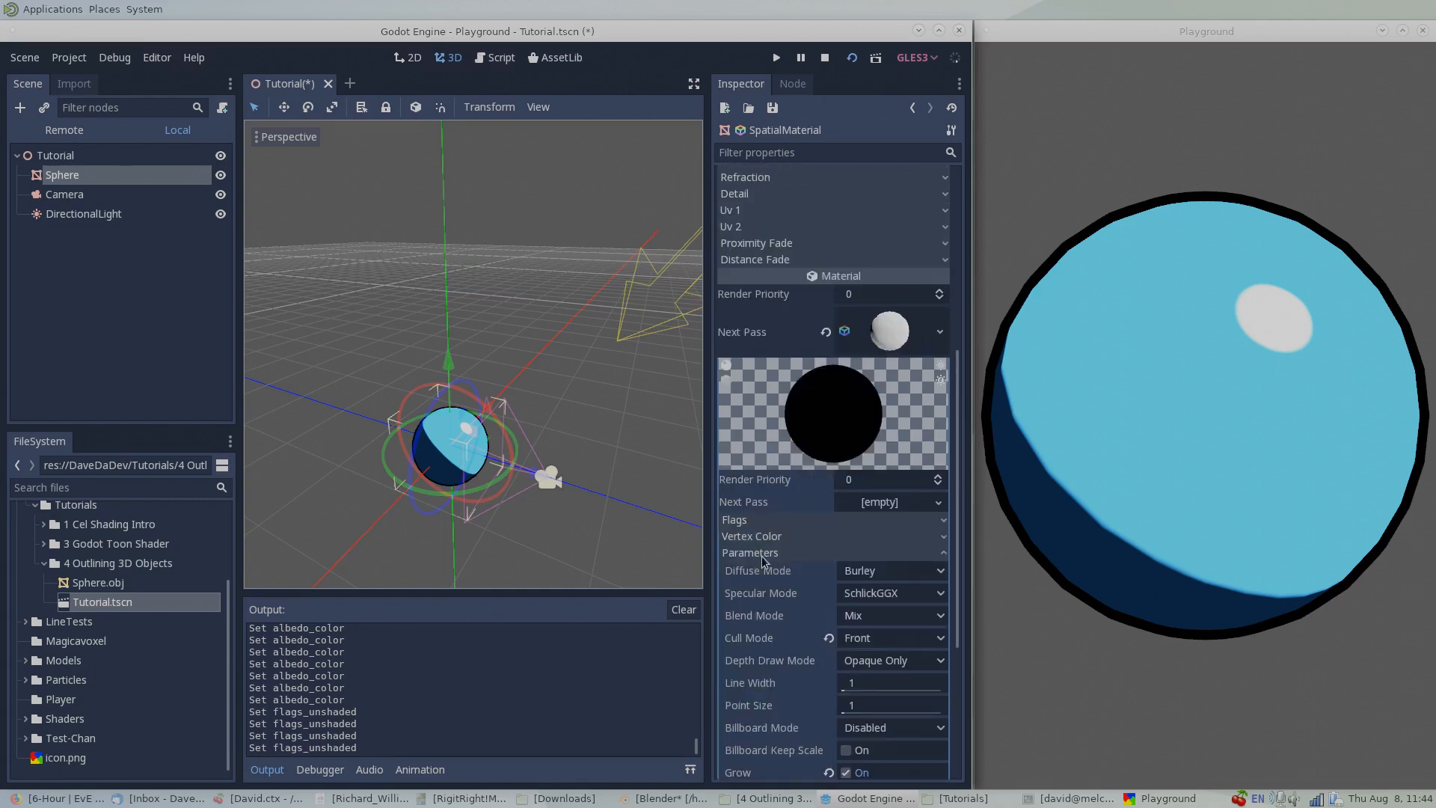
scroll(770, 559, "down", 3)
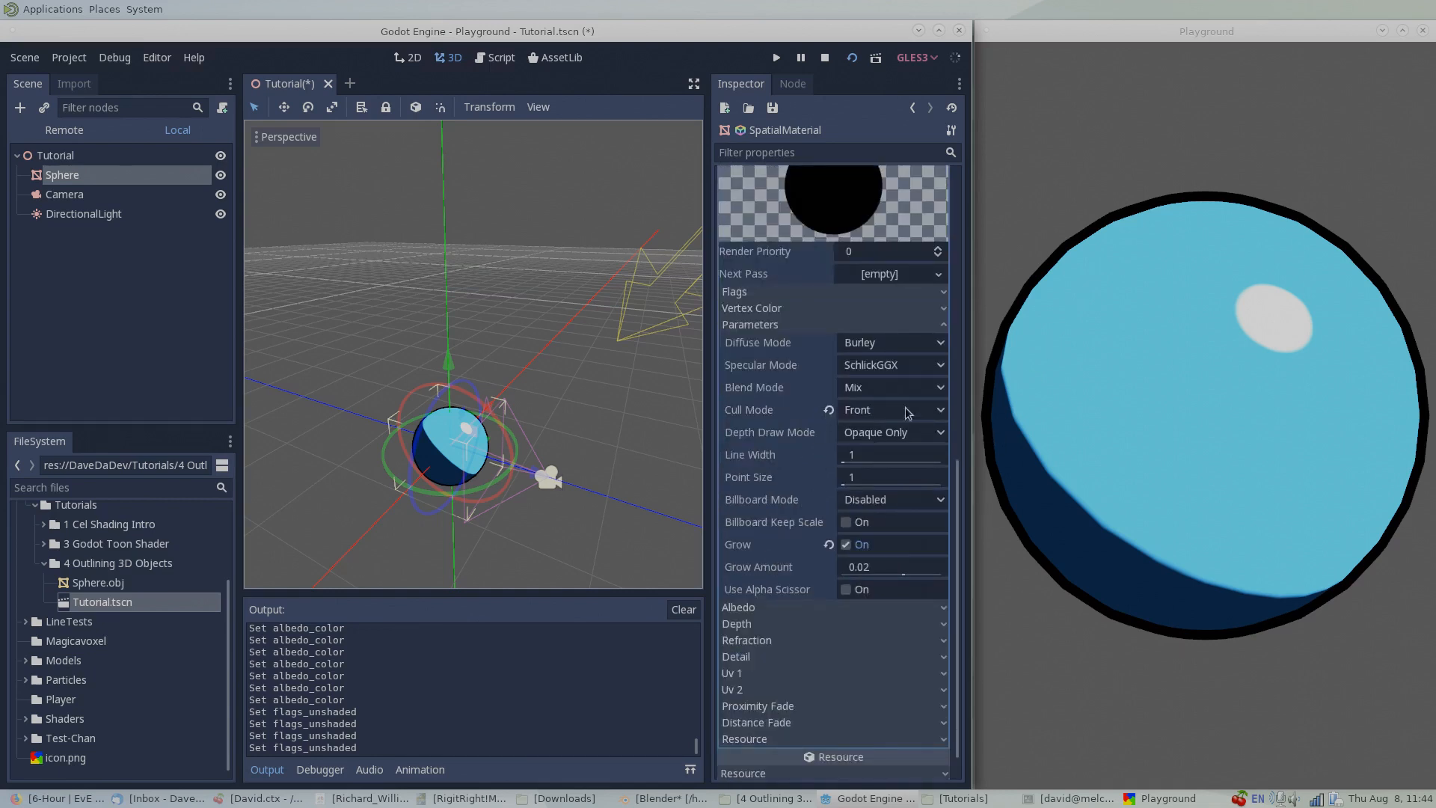
left_click(942, 411)
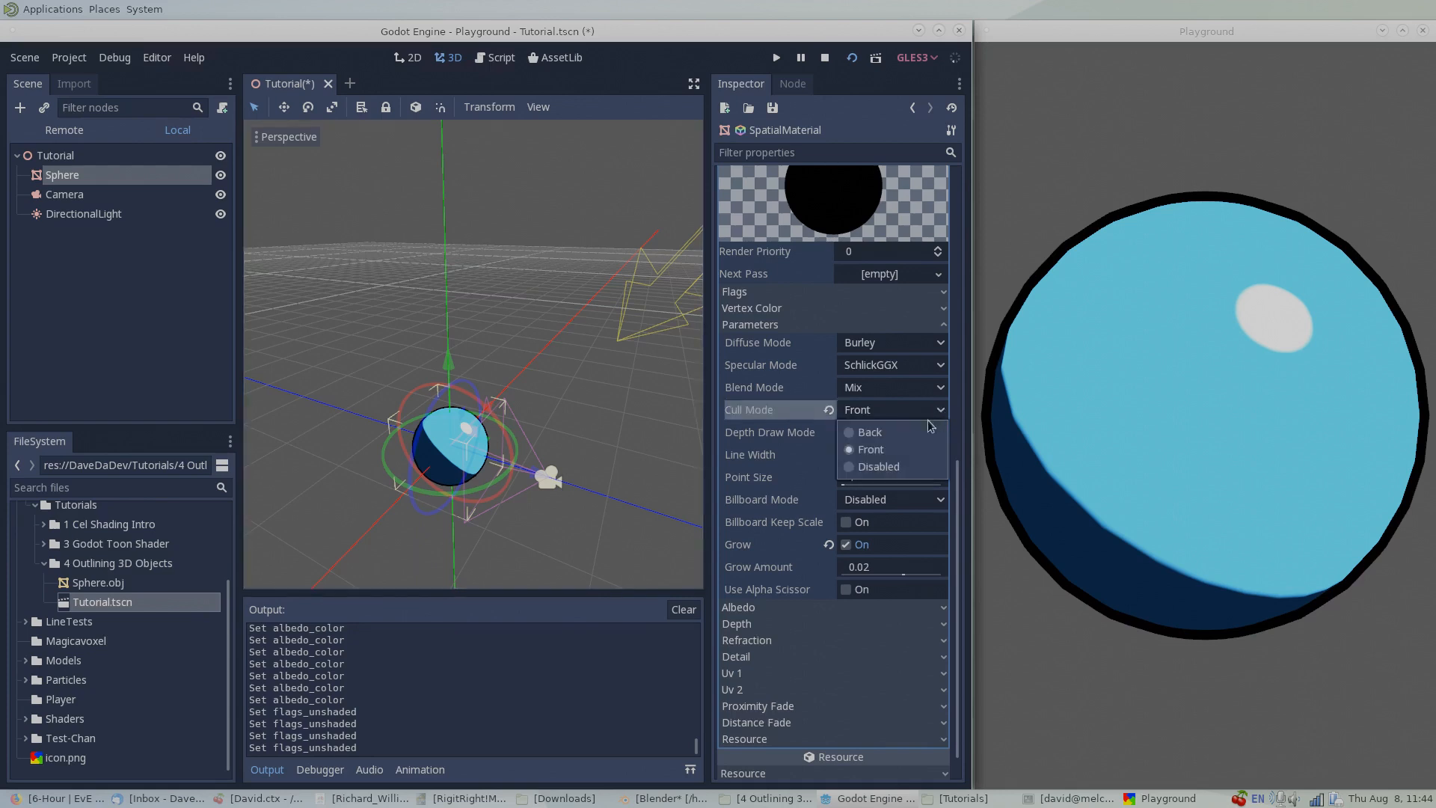
left_click(875, 433)
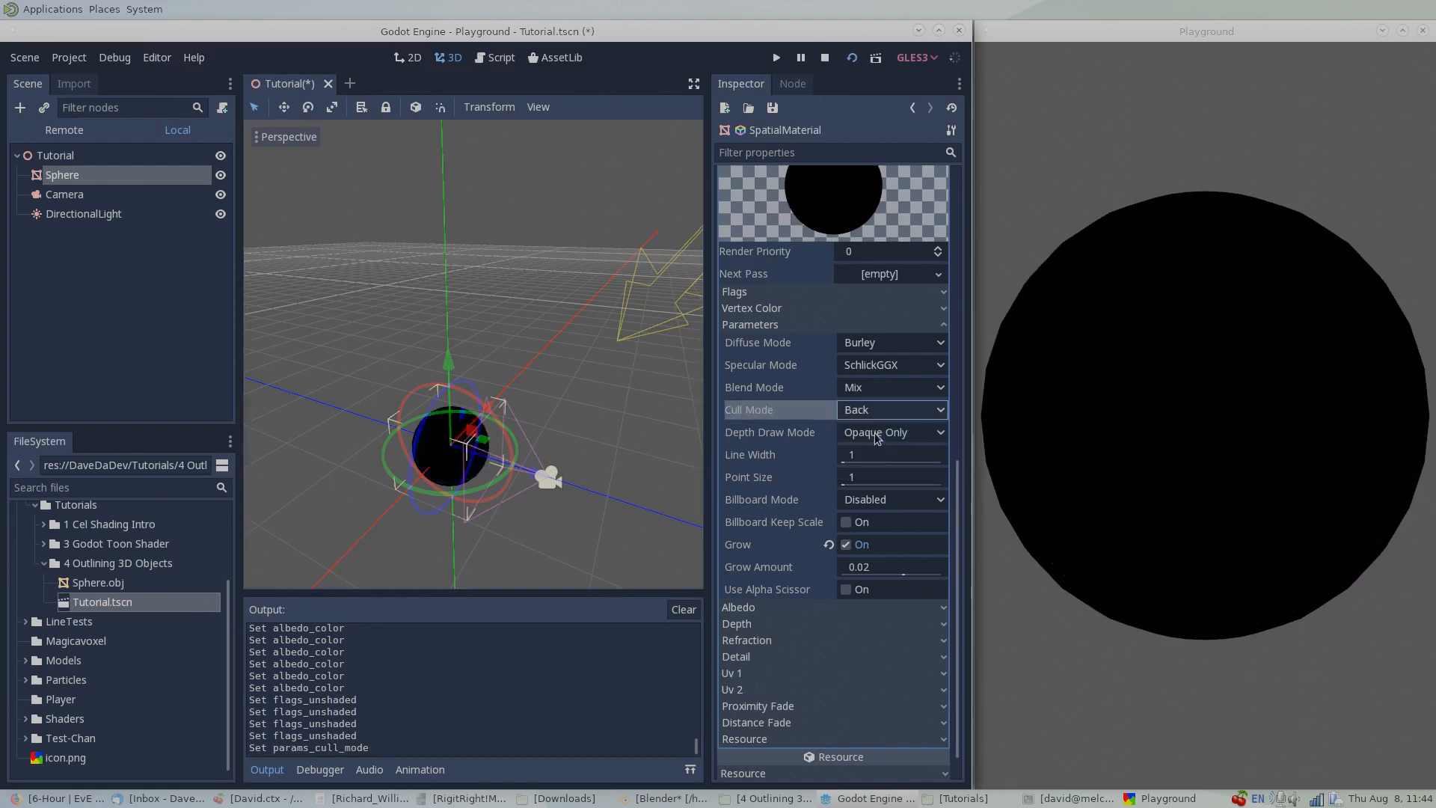
left_click(937, 413)
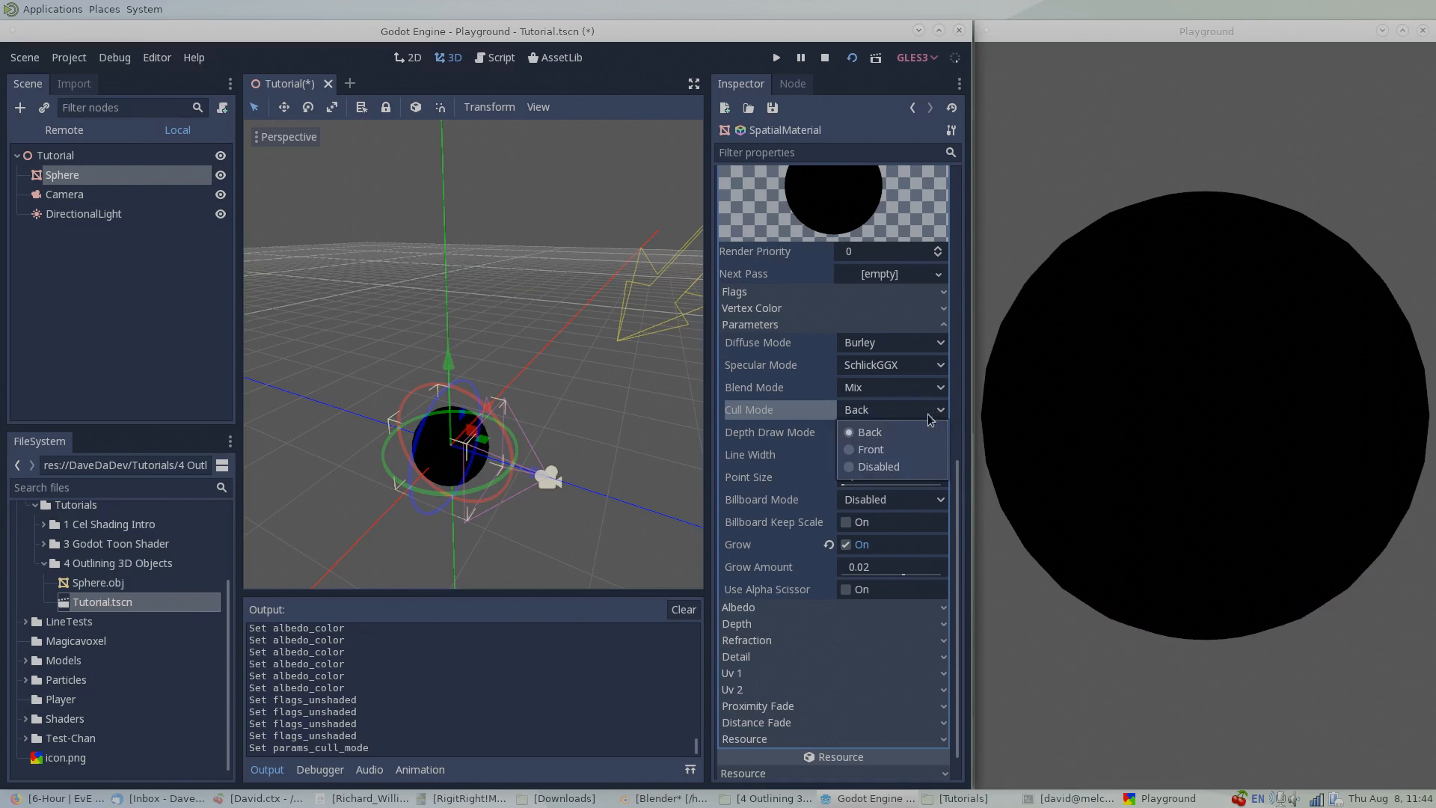
left_click(873, 451)
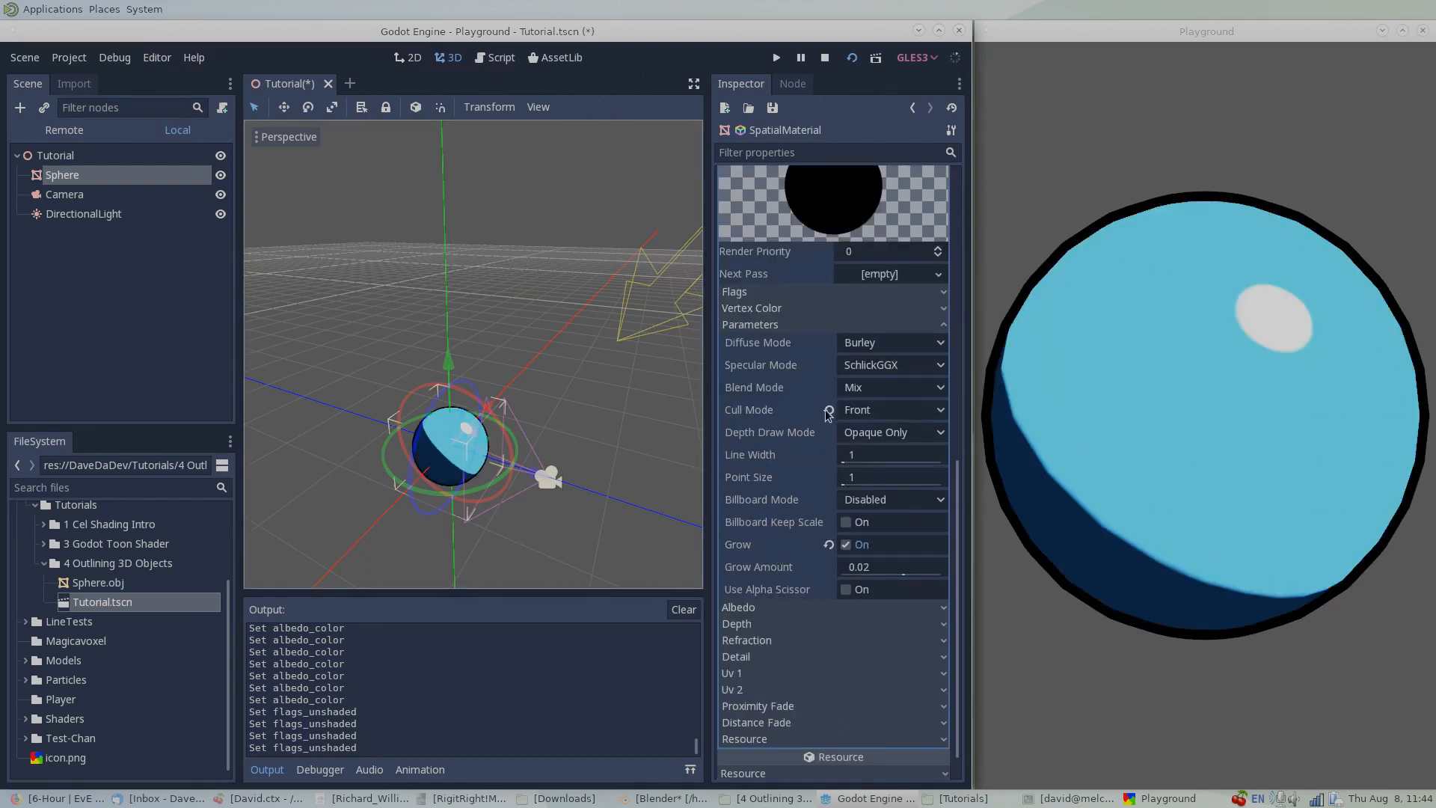
left_click(940, 411)
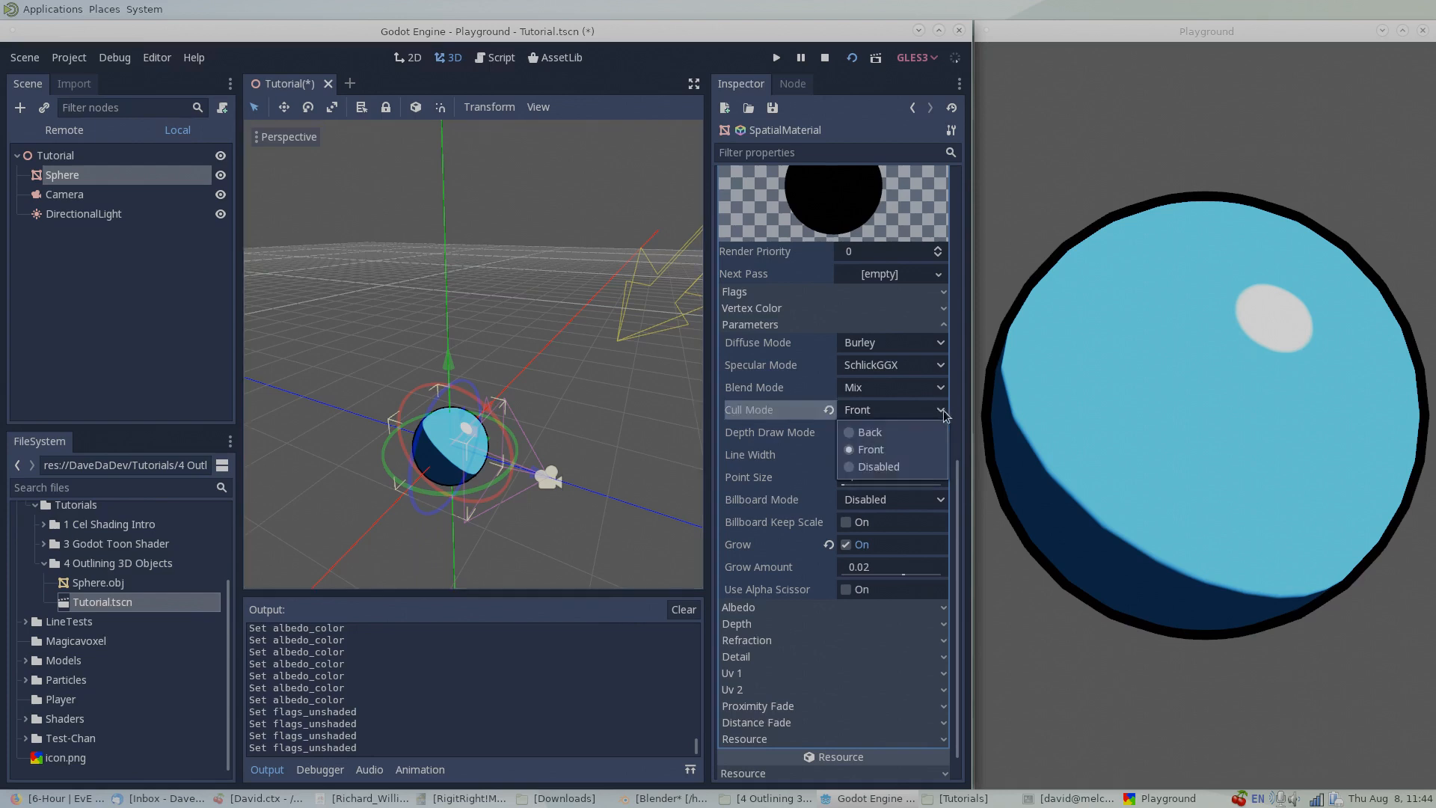
left_click(877, 434)
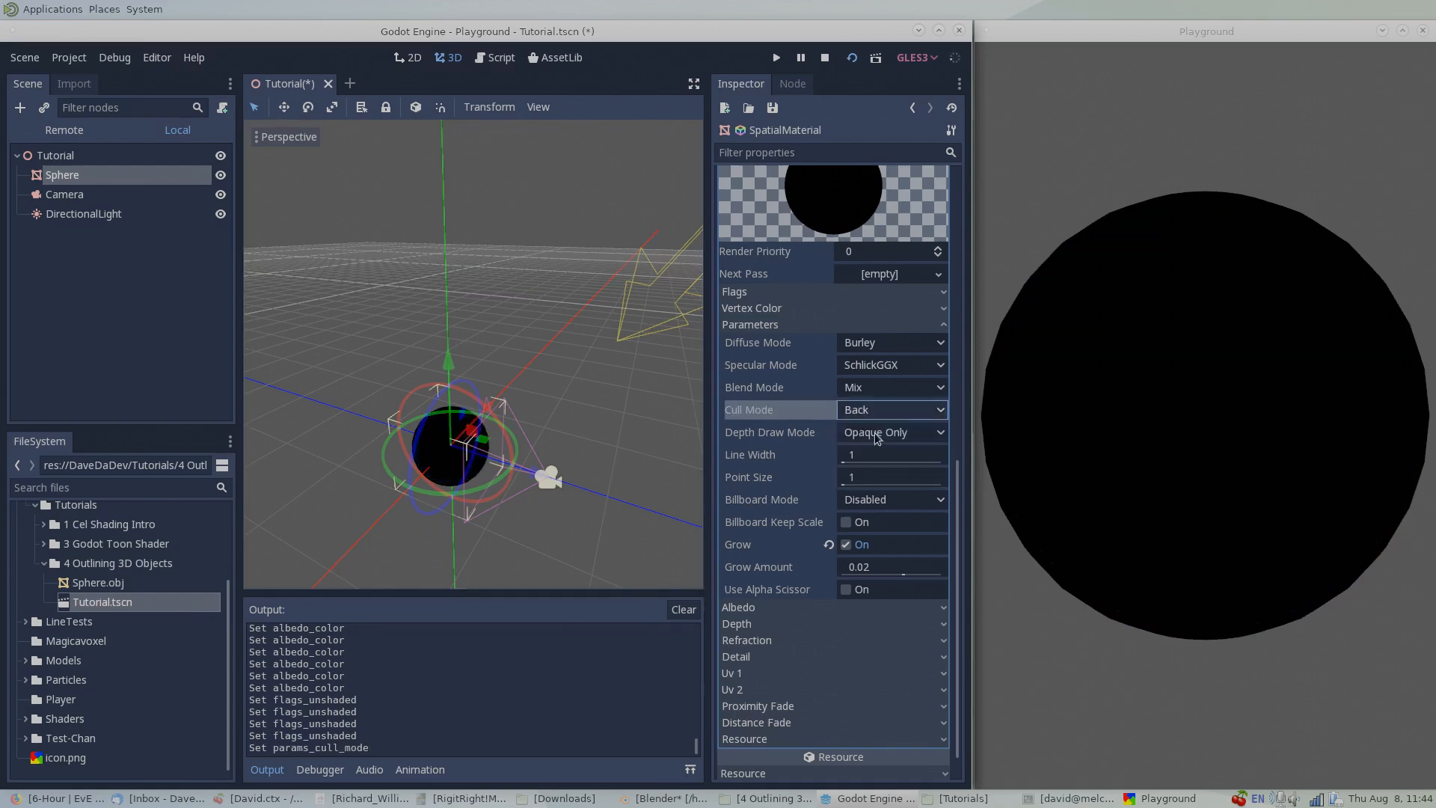
left_click(938, 413)
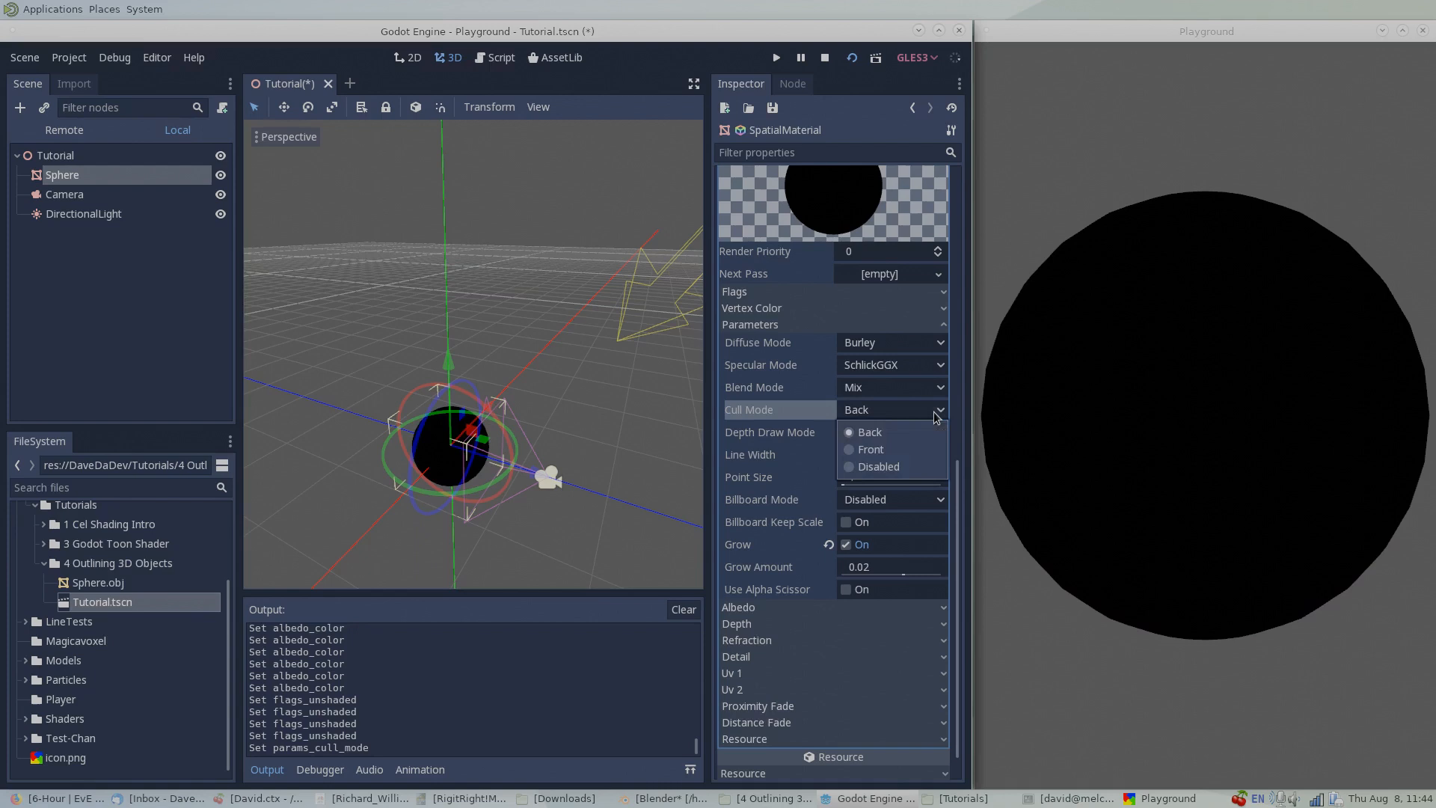
left_click(871, 450)
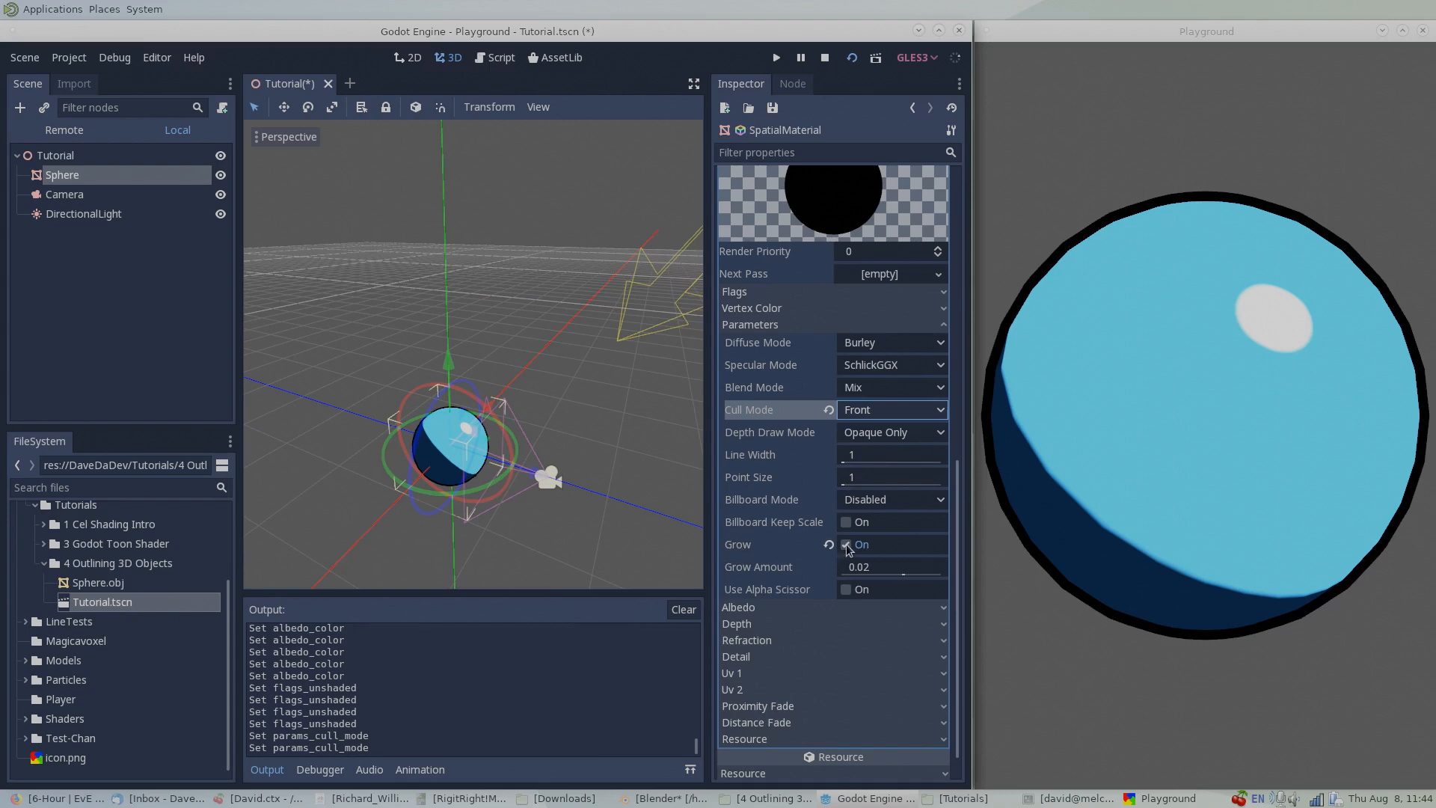
left_click_drag(872, 575, 902, 577)
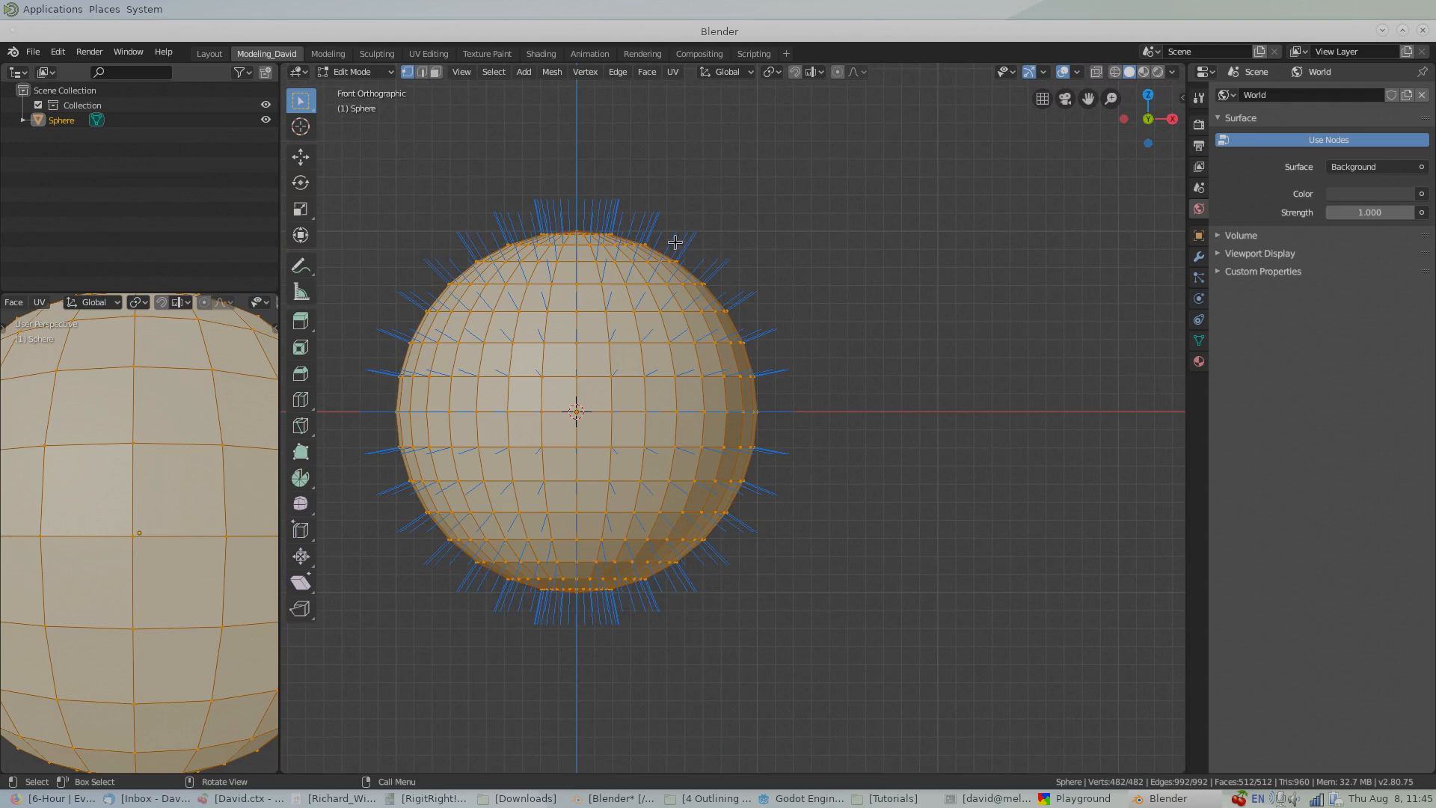
Step: Examine the displayed normals along the sphere's outer edge up close
scroll(763, 381, "up", 8)
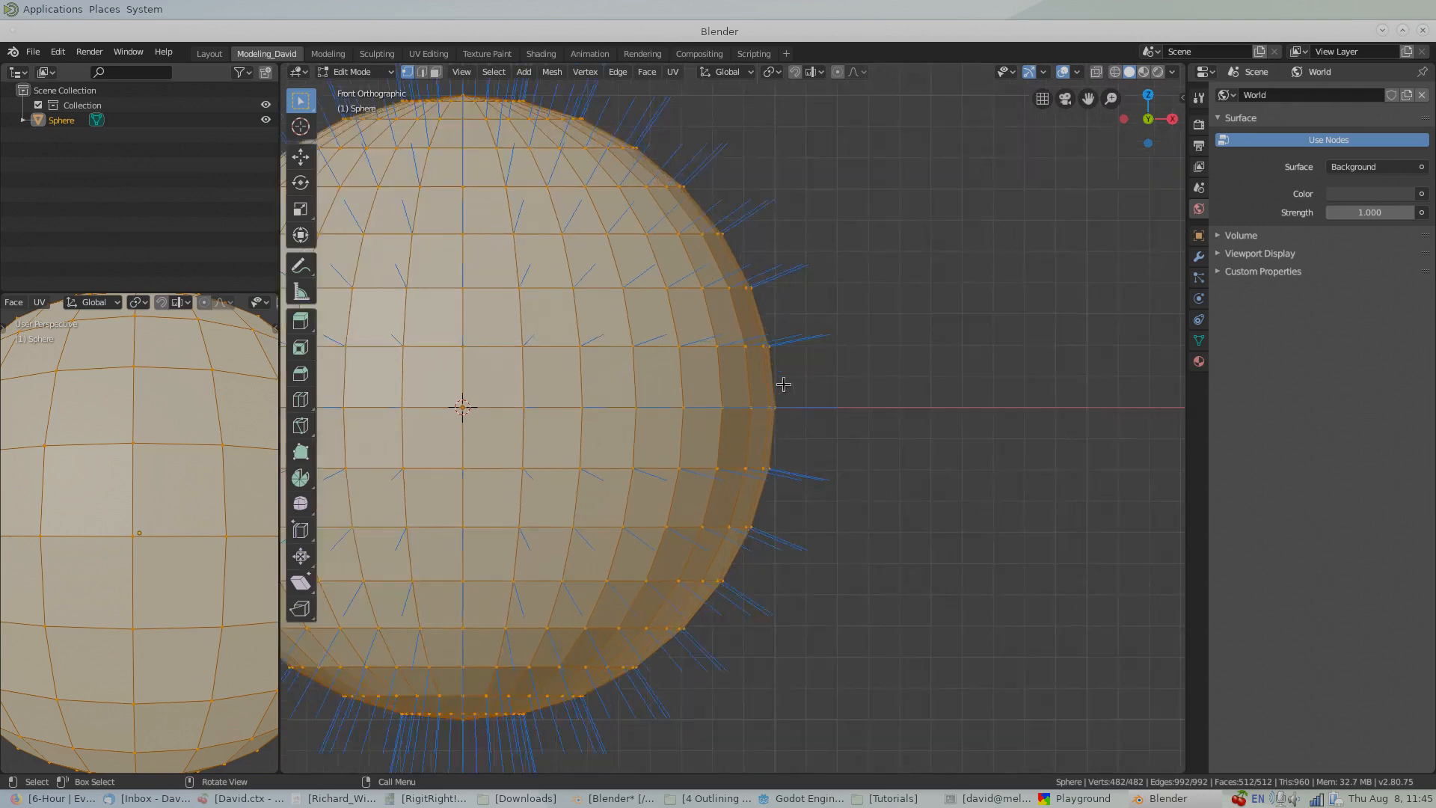
middle_click_drag(906, 284, 641, 404, "shift")
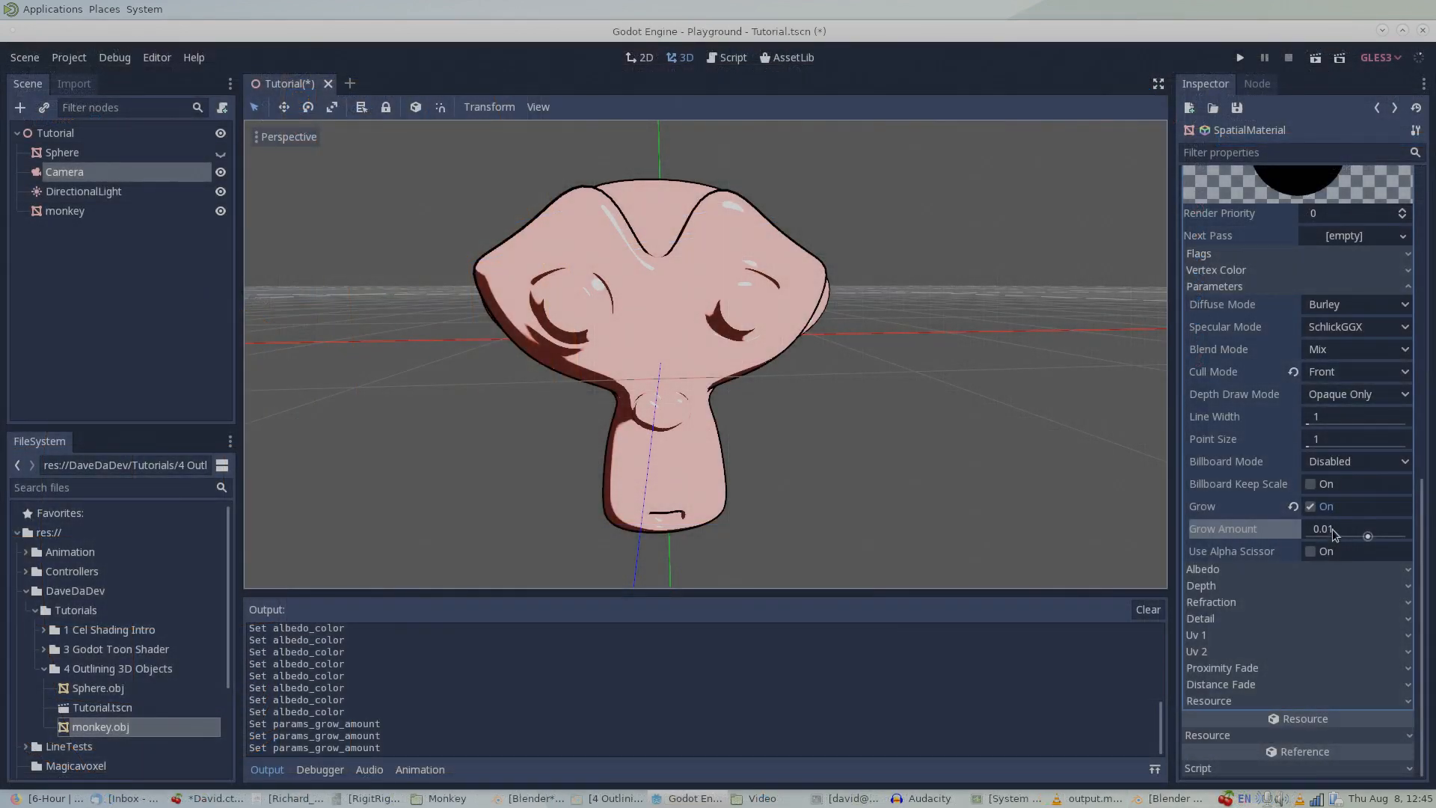
Step: Set the monkey outline's Grow Amount to 0.05 and inspect the thicker outline around the head
left_click(1335, 531)
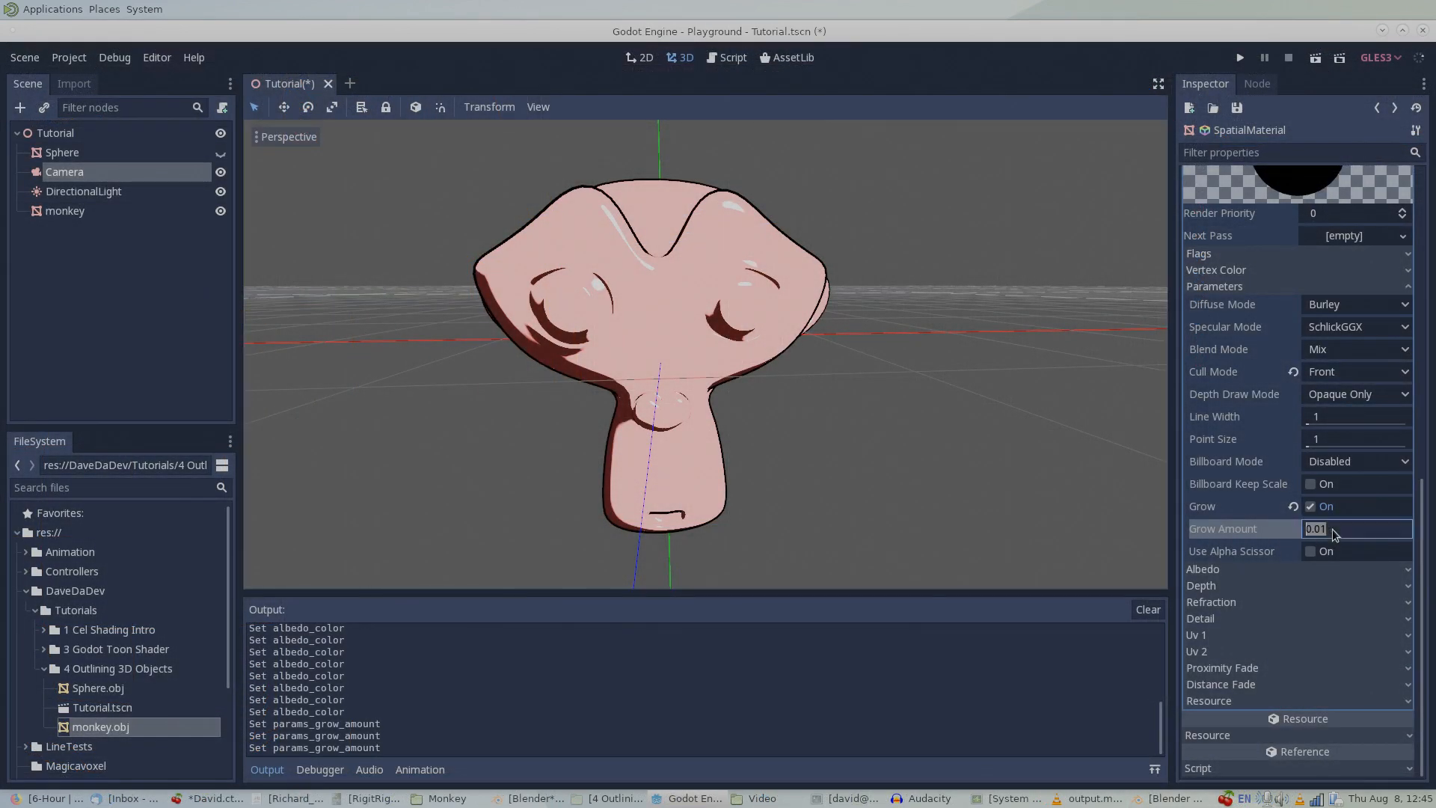
type(".05")
key("Return")
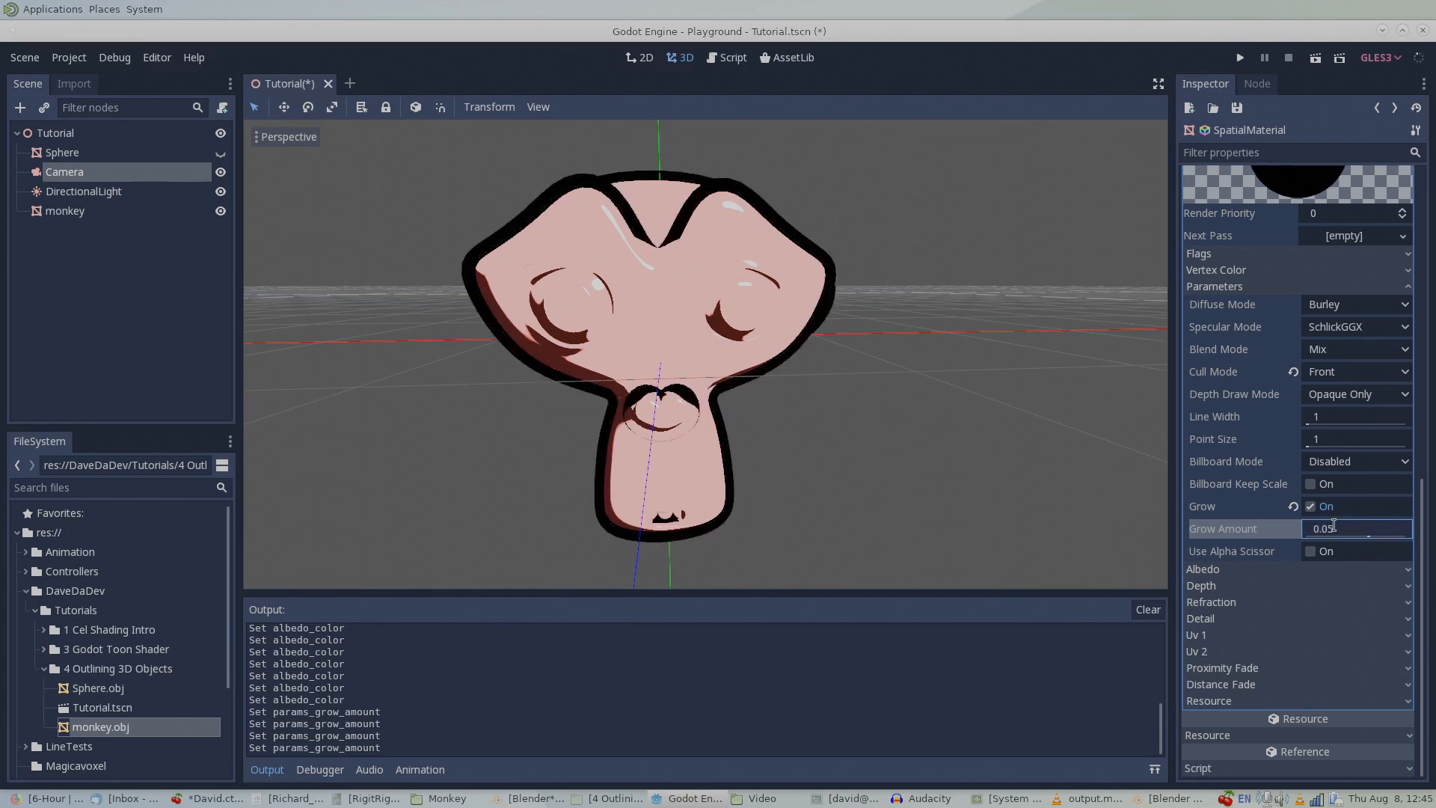
middle_click_drag(924, 411, 875, 351)
middle_click_drag(784, 340, 1053, 326)
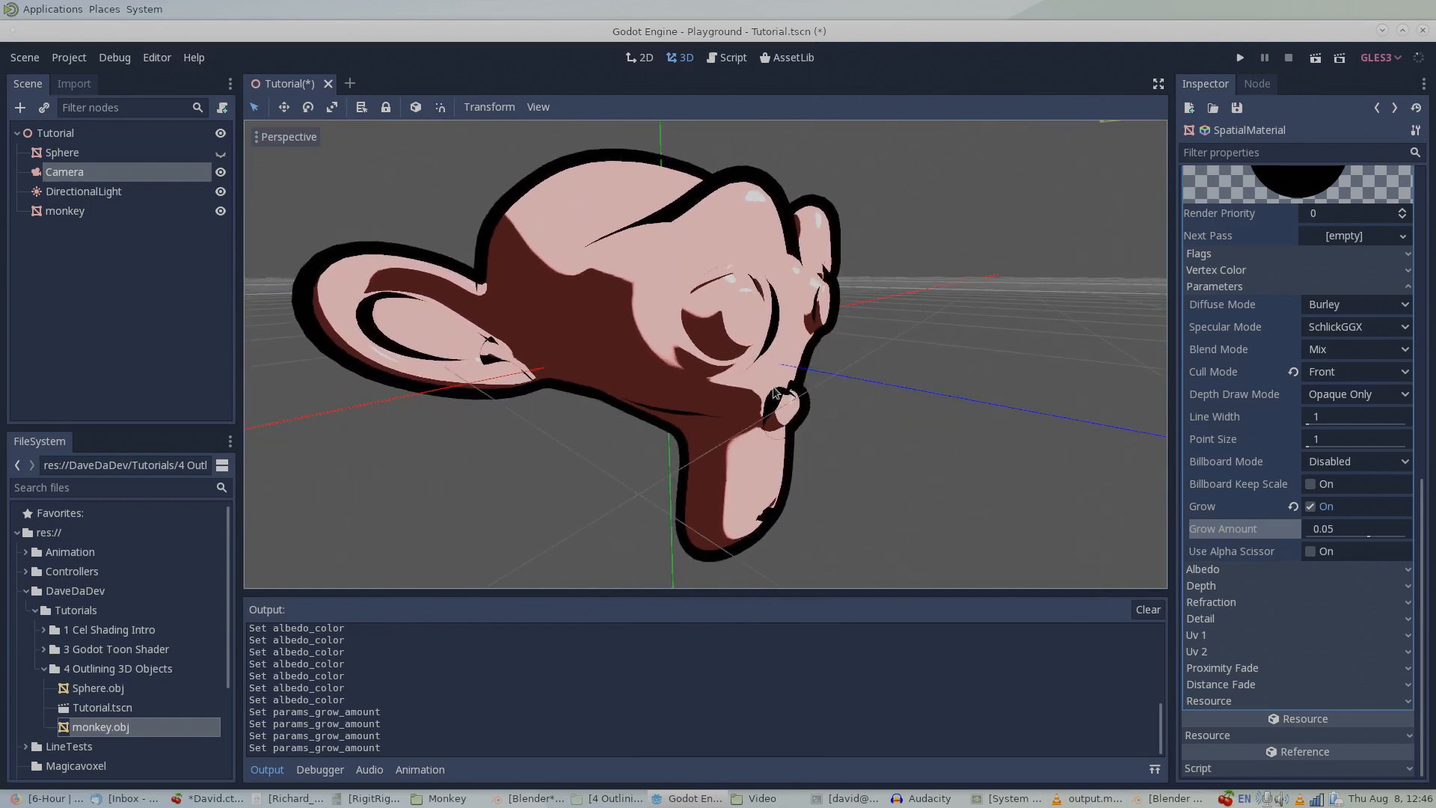
Step: Set the monkey outline's Grow Amount to 0.01 and inspect the thinner outline from another angle
left_click(1329, 530)
key("BackSpace")
type(".01")
key("Return")
middle_click_drag(1030, 451, 870, 435)
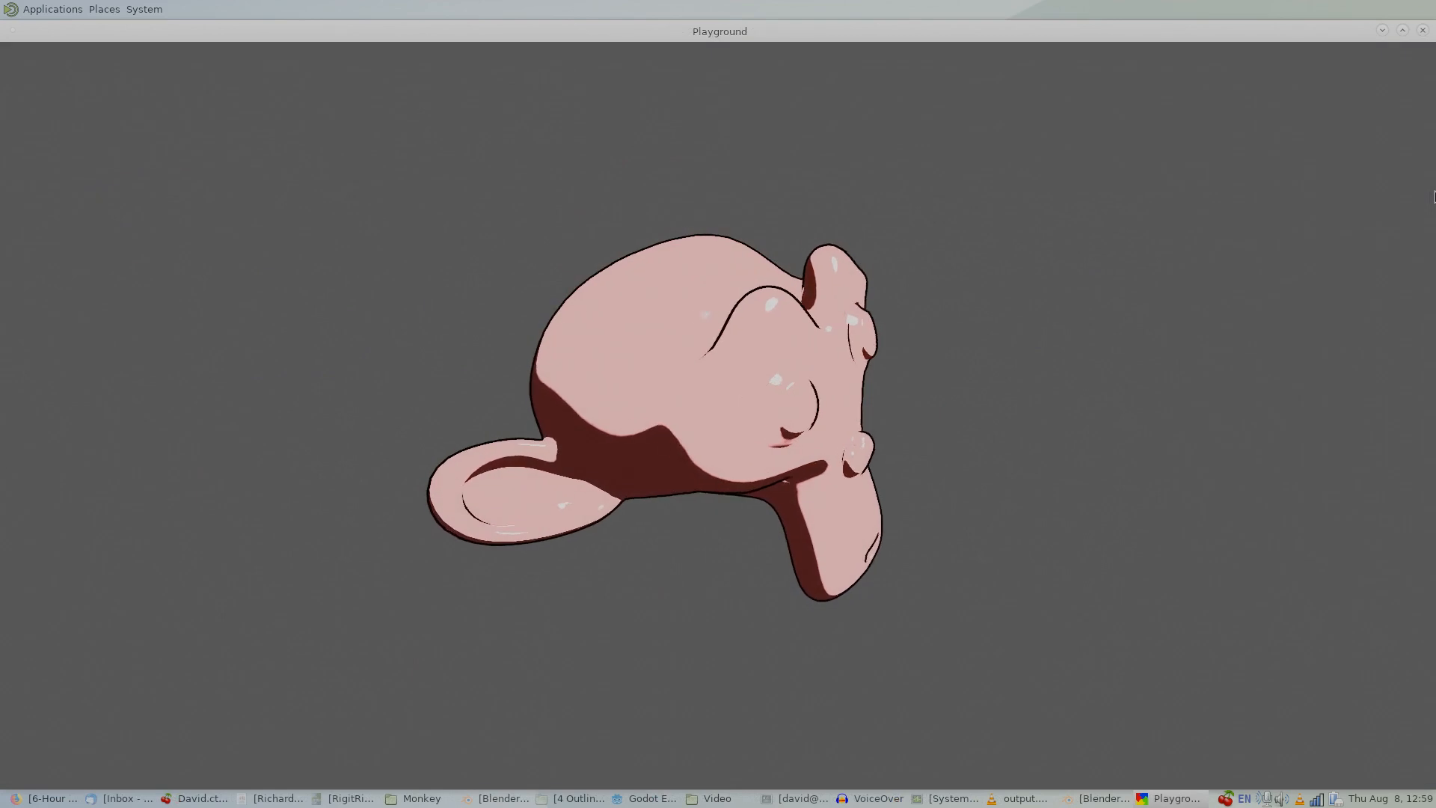